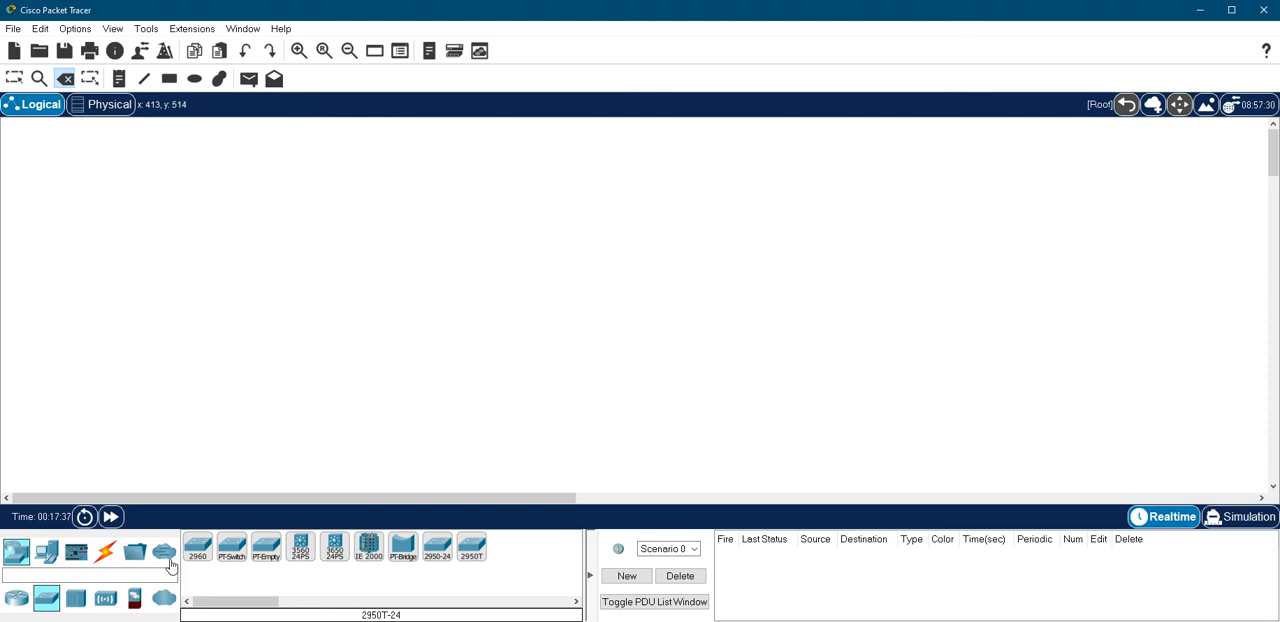
Place one generic PT-Router in the empty logical workspace
{"action": "left_click", "coordinate": [17, 600]}
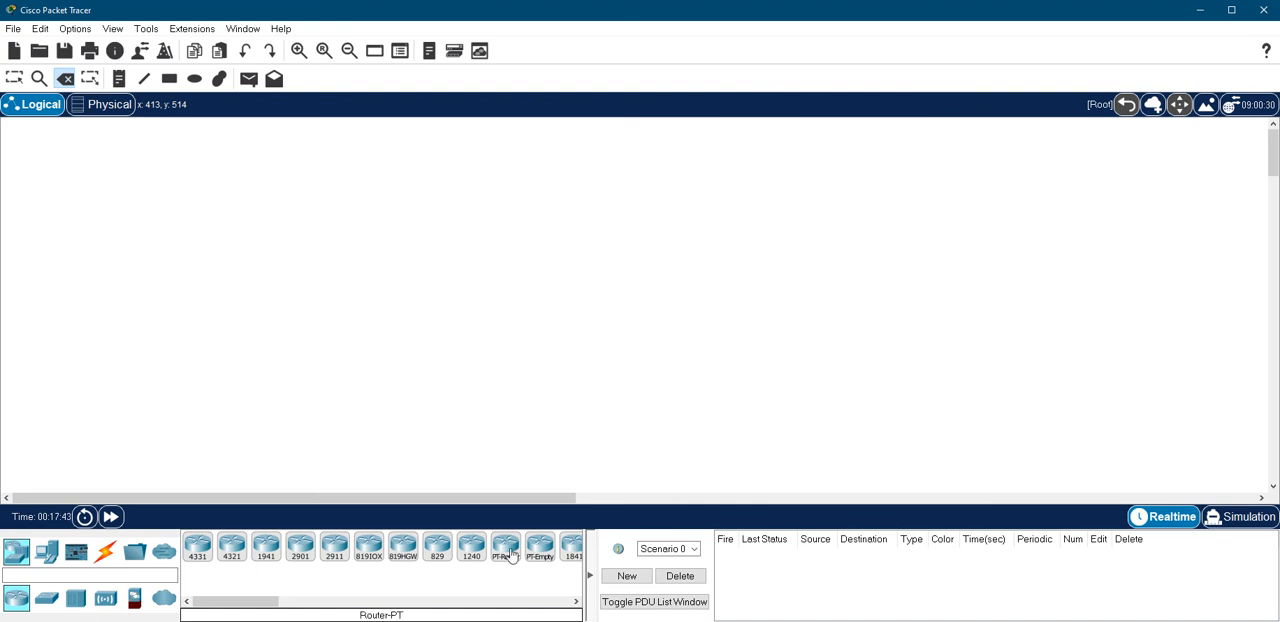
{"action": "left_click_drag", "start_coordinate": [506, 548], "coordinate": [408, 270]}
{"action": "left_click", "coordinate": [409, 268]}
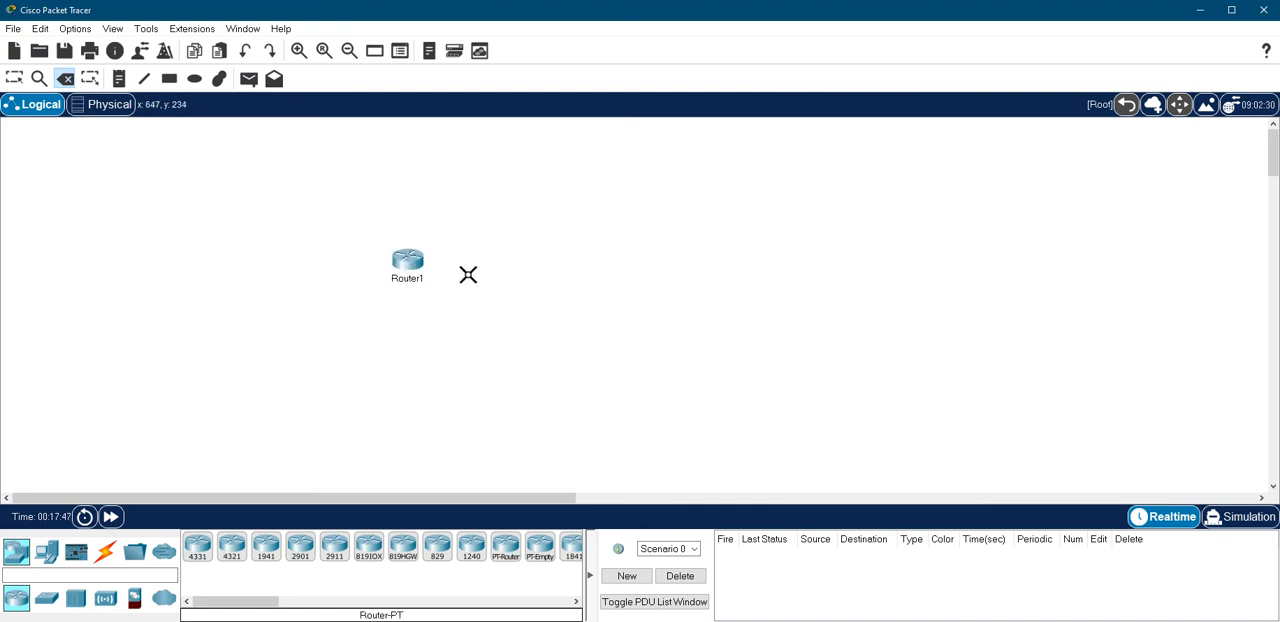
{"action": "key", "text": "Escape"}
Open the router's command-line interface and enlarge its window to fill most of the screen
{"action": "left_click", "coordinate": [399, 262]}
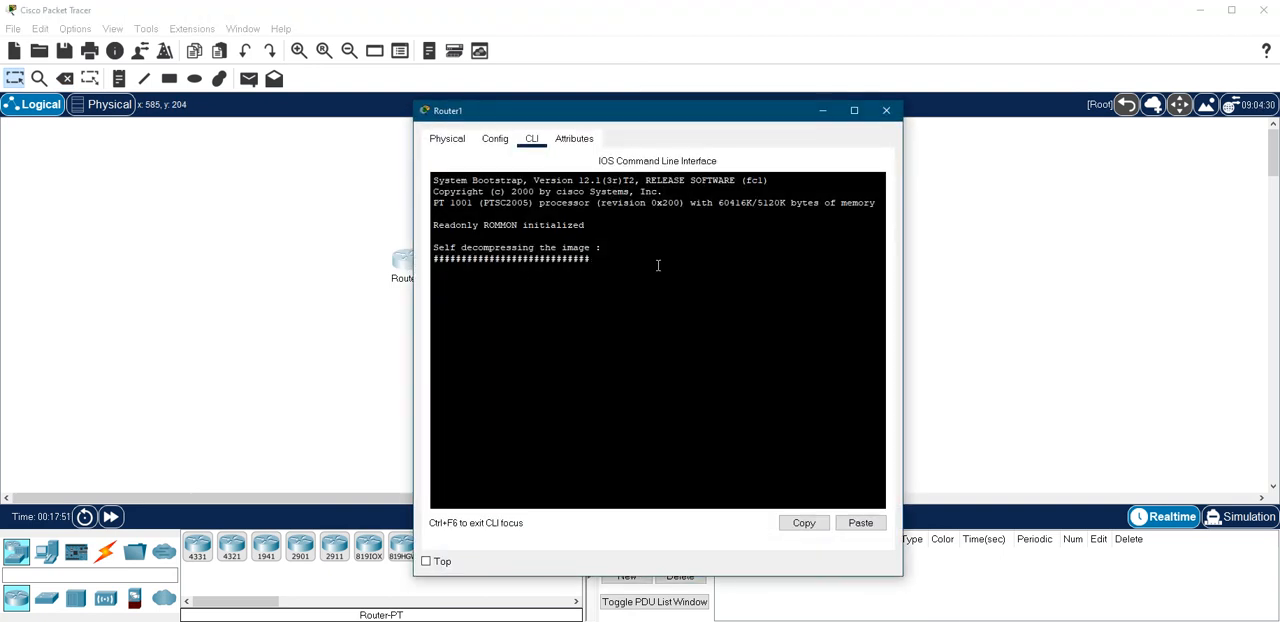
{"action": "left_click_drag", "start_coordinate": [754, 117], "coordinate": [721, 76]}
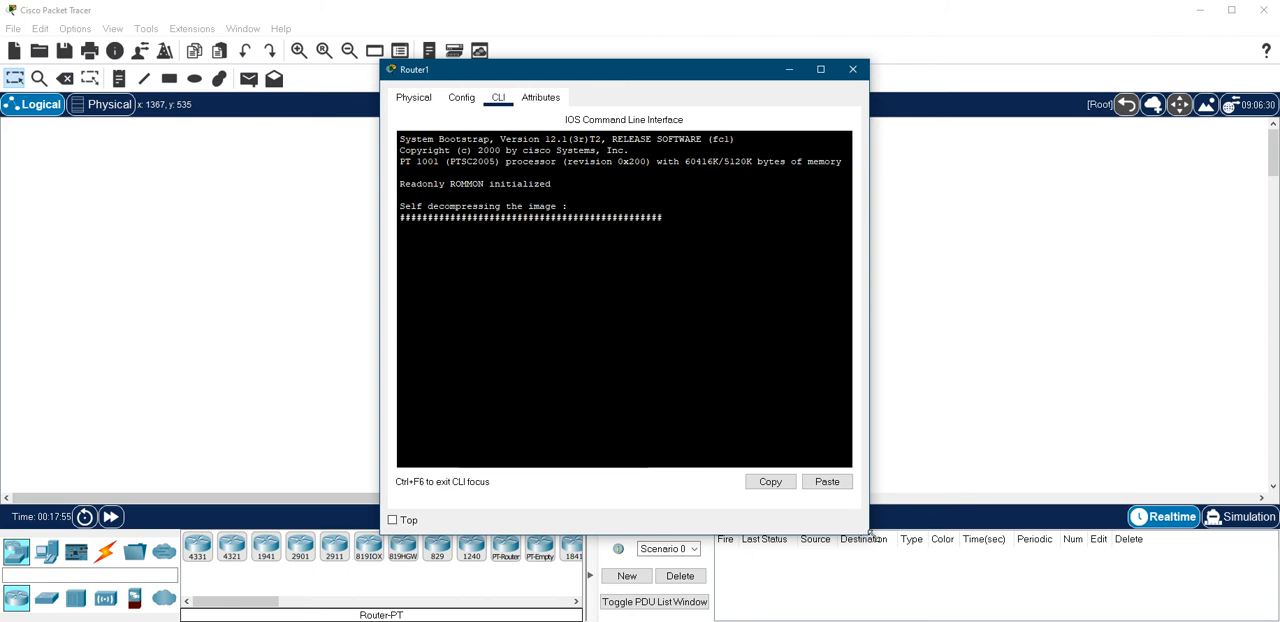
{"action": "left_click_drag", "start_coordinate": [447, 82], "coordinate": [179, 46]}
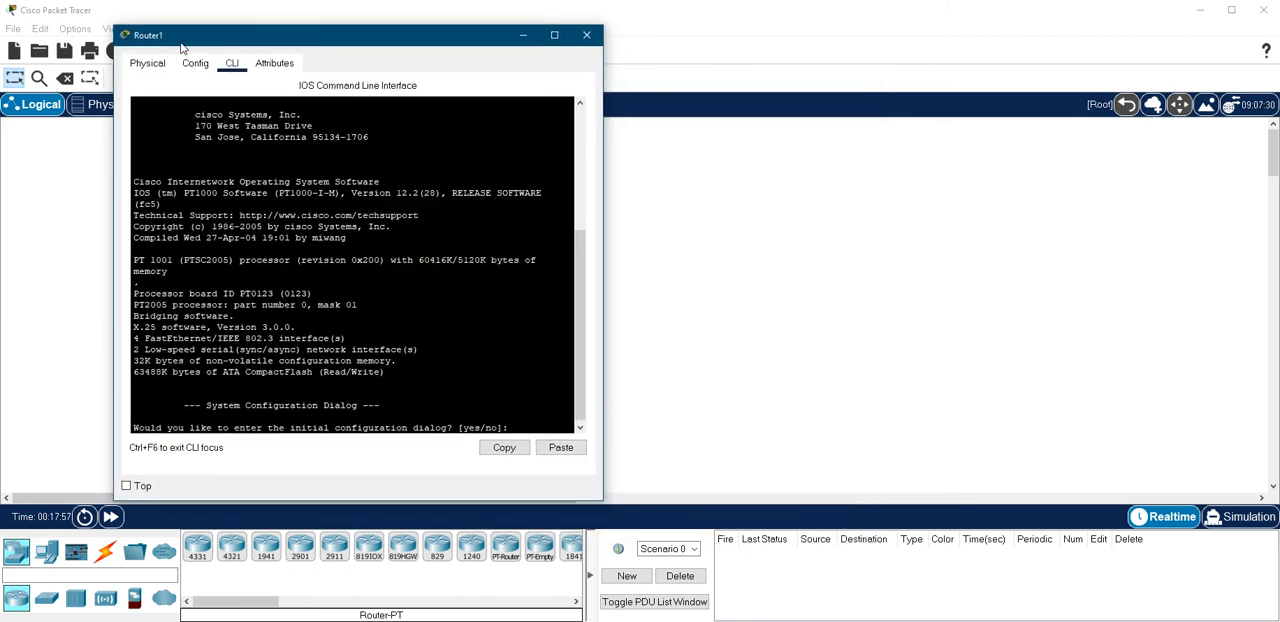
{"action": "left_click_drag", "start_coordinate": [605, 504], "coordinate": [1242, 601]}
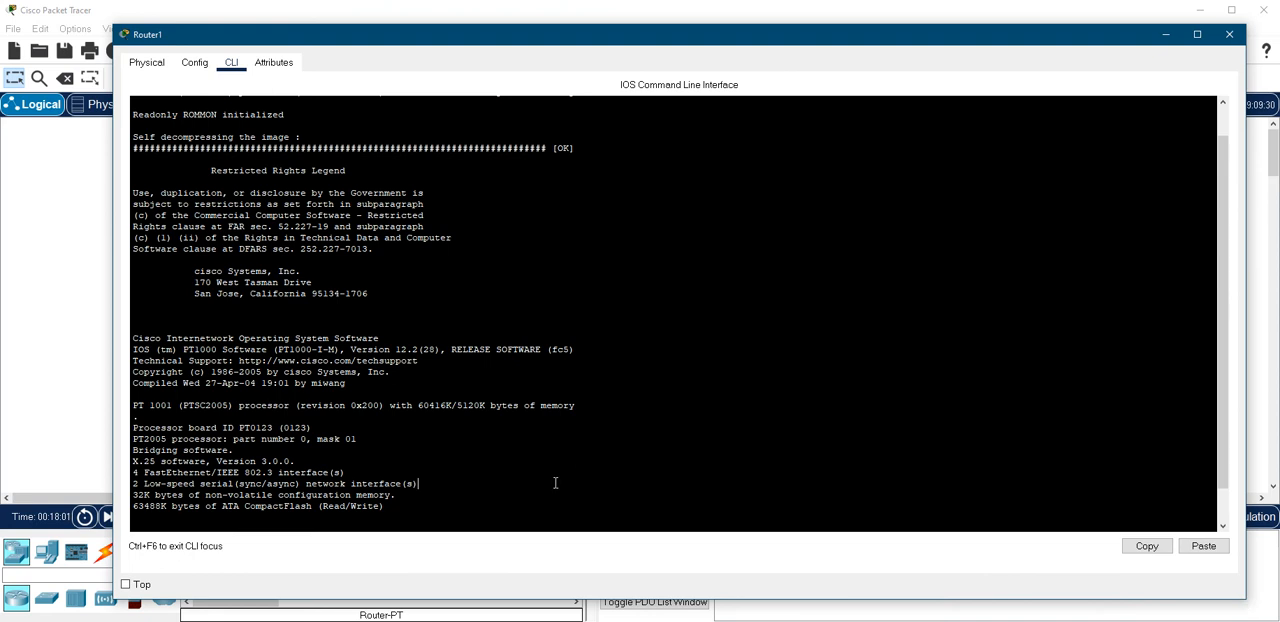
Decline the initial configuration dialog with n and start the console session at the user EXEC prompt
{"action": "key", "text": "Return"}
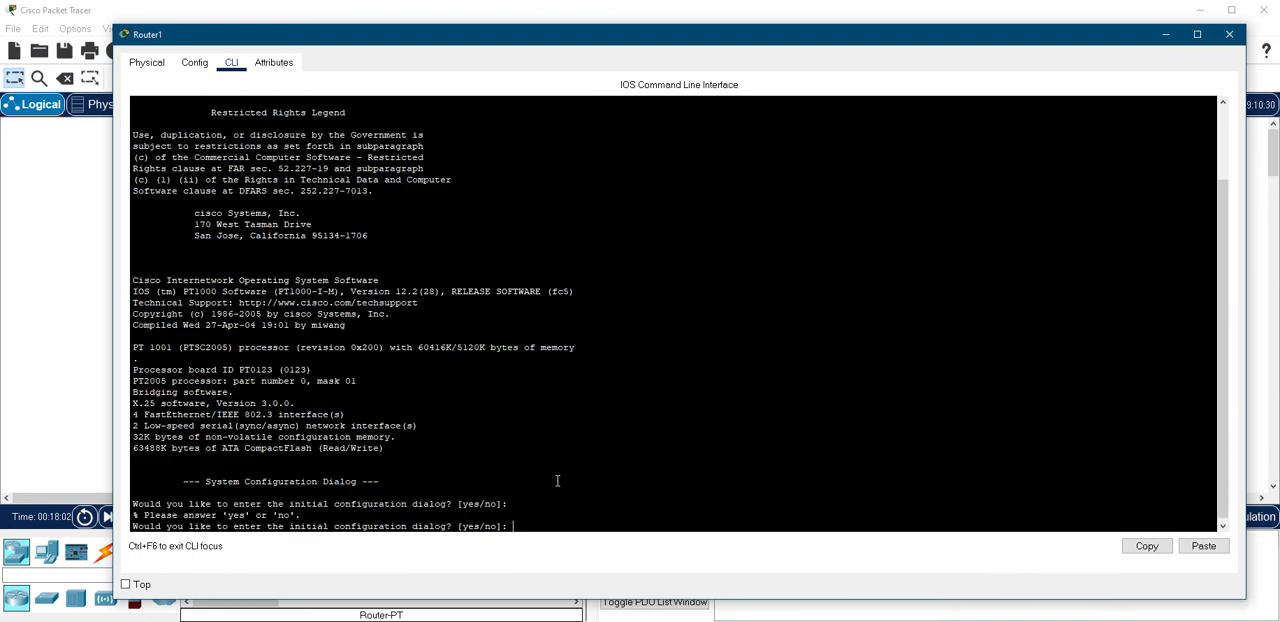
{"action": "type", "text": "n"}
{"action": "key", "text": "Return"}
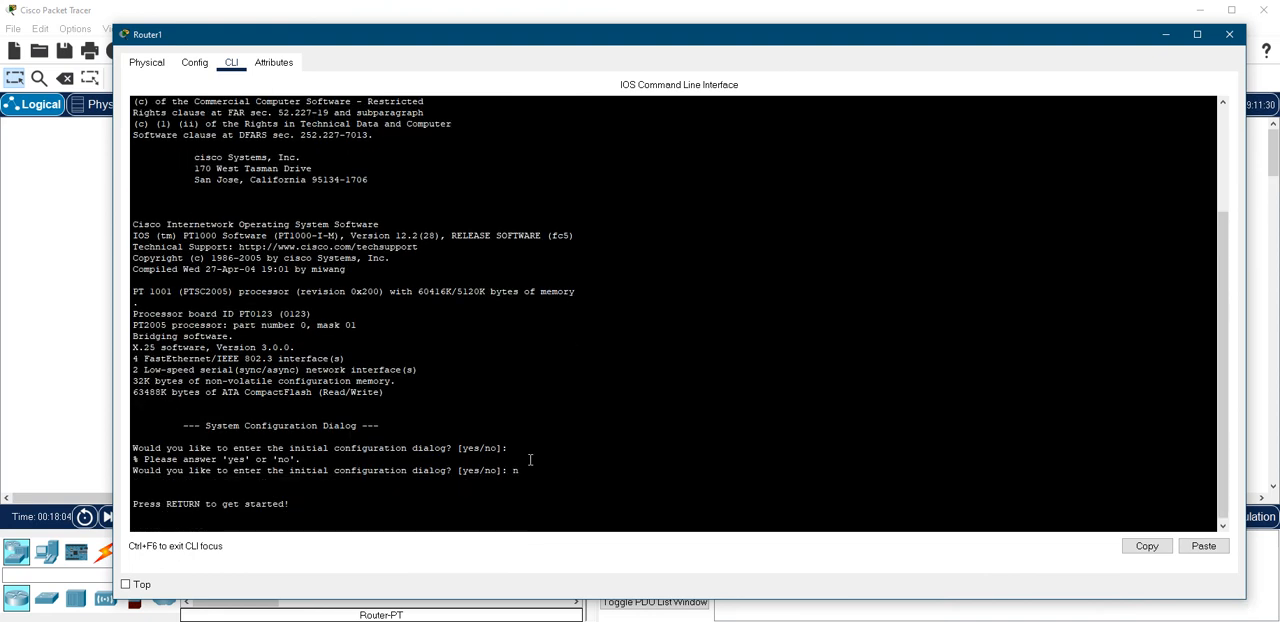
{"action": "scroll", "coordinate": [522, 427], "scroll_direction": "up", "scroll_amount": 1}
{"action": "scroll", "coordinate": [522, 427], "scroll_direction": "up", "scroll_amount": 3}
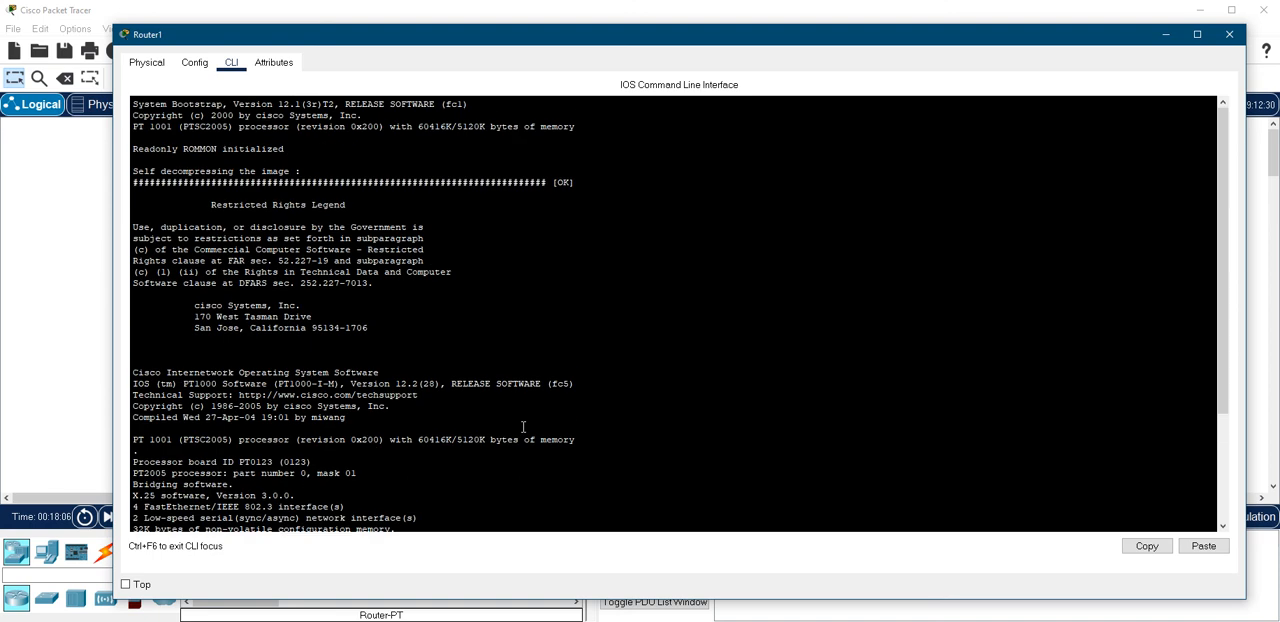
{"action": "scroll", "coordinate": [522, 427], "scroll_direction": "down", "scroll_amount": 4}
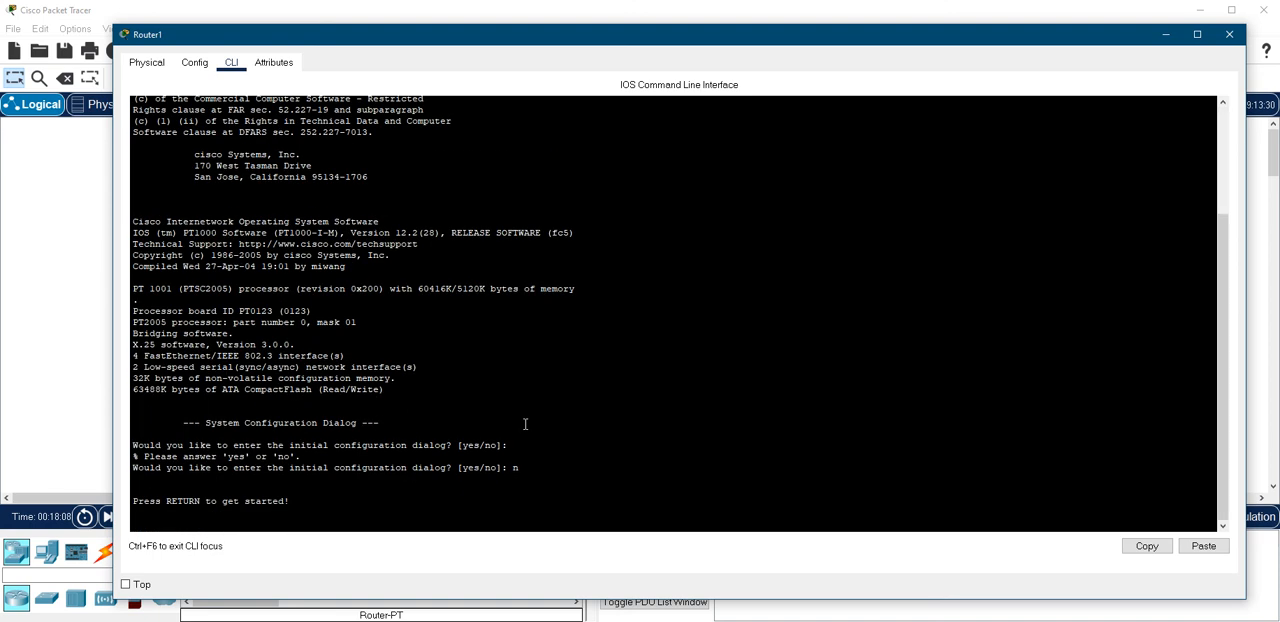
{"action": "key", "text": "Return"}
{"action": "key", "text": "Return"}
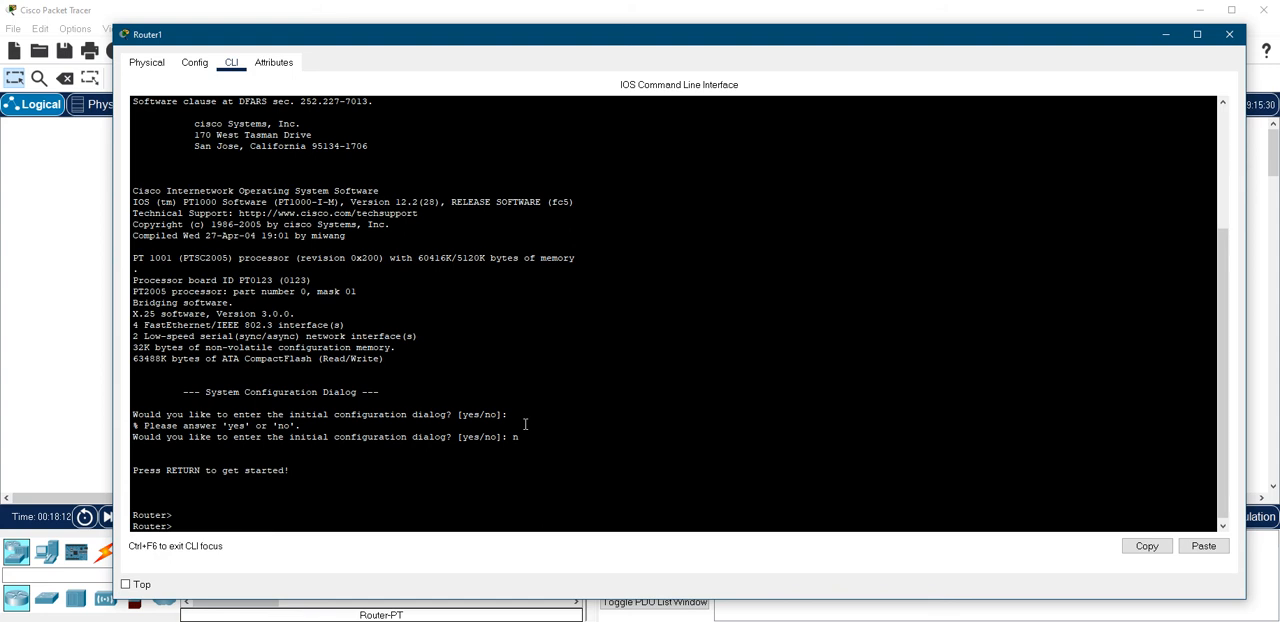
Enter privileged EXEC mode with en and display the complete output of show version
{"action": "type", "text": "en"}
{"action": "key", "text": "Return"}
{"action": "type", "text": "sh ver"}
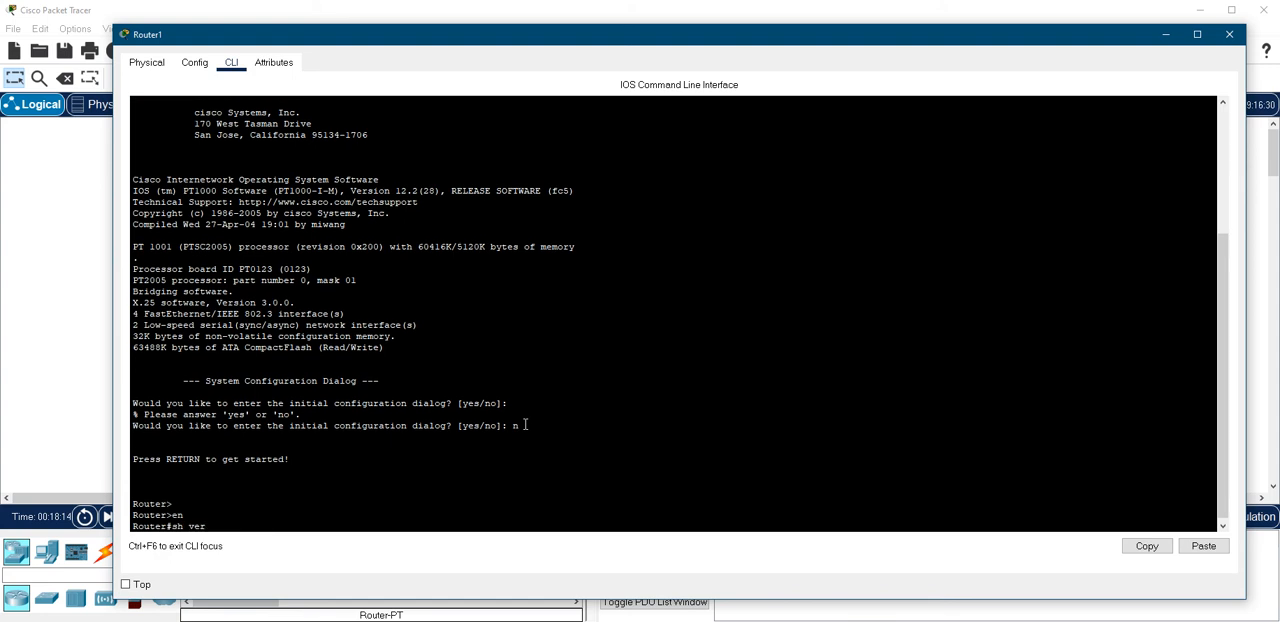
{"action": "key", "text": "BackSpace"}
{"action": "key", "text": "BackSpace"}
{"action": "key", "text": "BackSpace"}
{"action": "key", "text": "BackSpace"}
{"action": "type", "text": "o"}
{"action": "key", "text": "Tab"}
{"action": "type", "text": "ver"}
{"action": "key", "text": "Tab"}
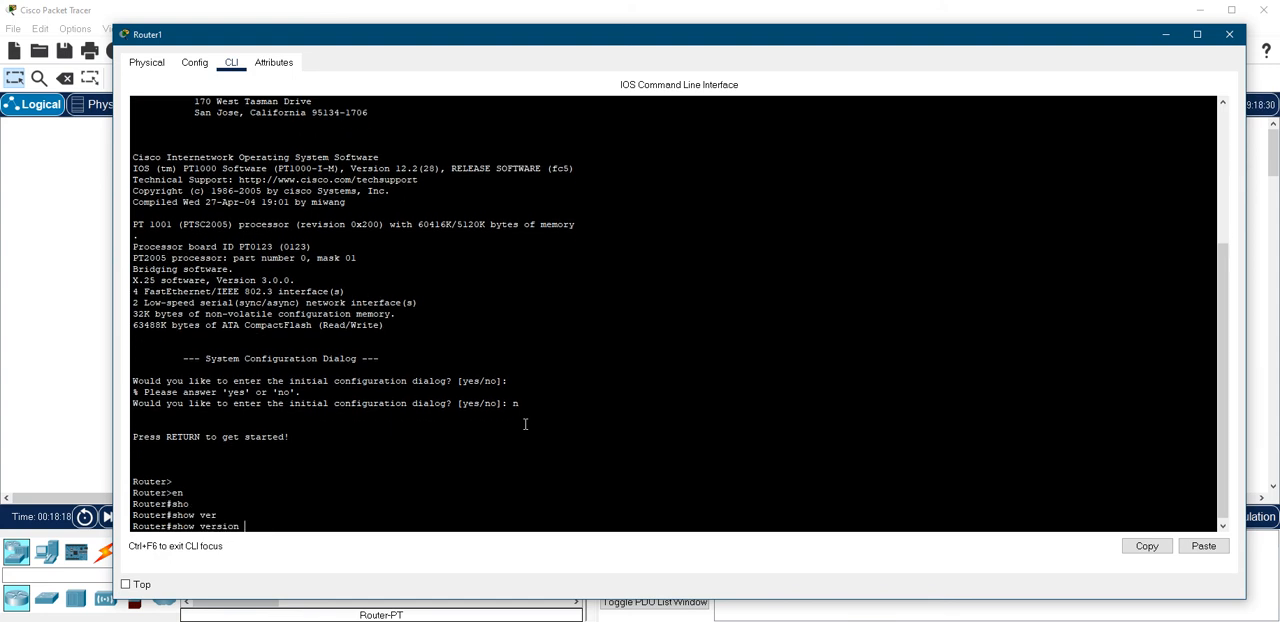
{"action": "key", "text": "Return"}
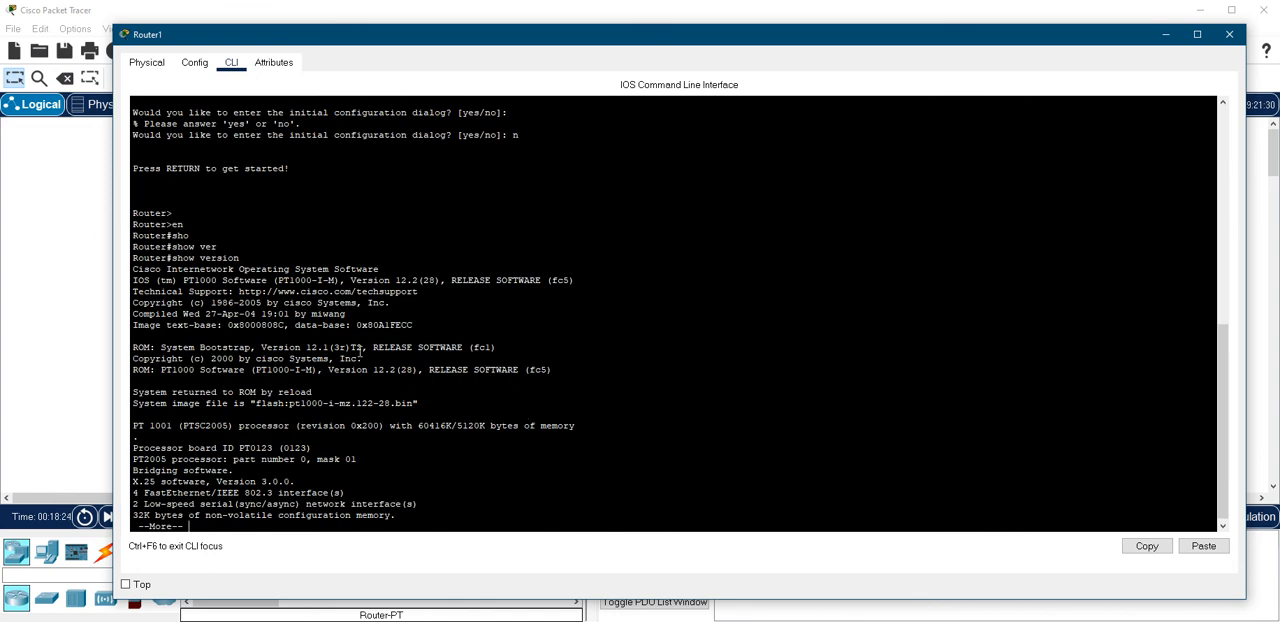
{"action": "key", "text": "space"}
Examine the IOS version, bootstrap version, system image file and configuration register value in the show version output
{"action": "scroll", "coordinate": [419, 306], "scroll_direction": "up", "scroll_amount": 12}
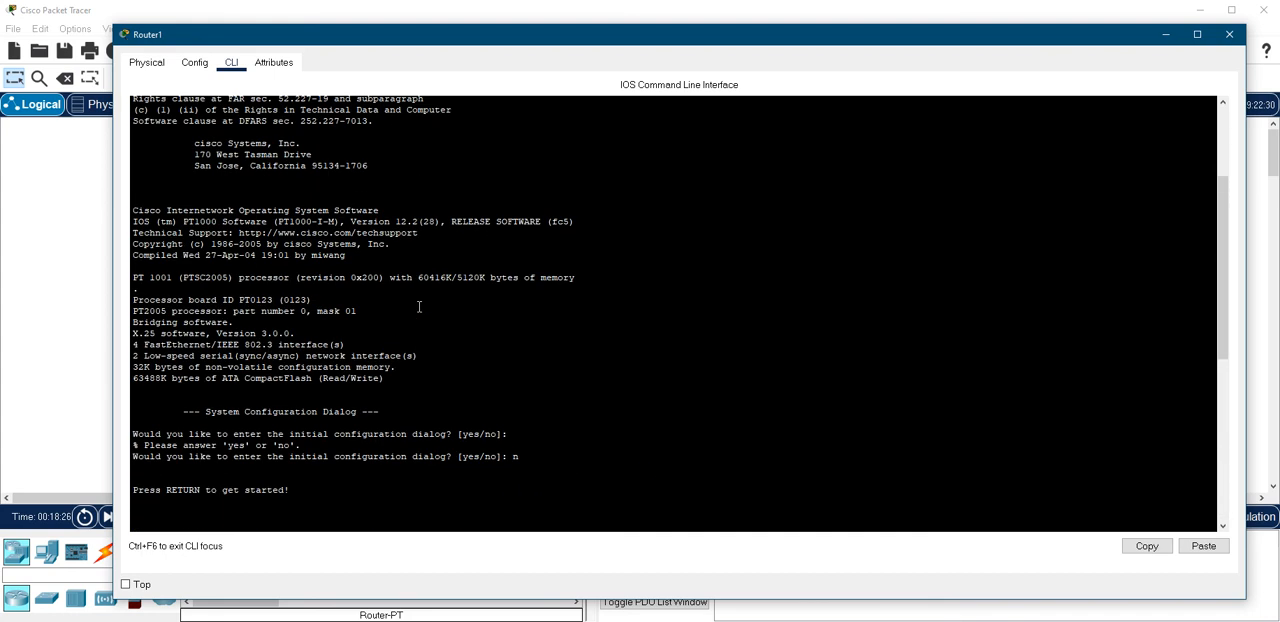
{"action": "scroll", "coordinate": [419, 306], "scroll_direction": "up", "scroll_amount": 5}
{"action": "scroll", "coordinate": [419, 306], "scroll_direction": "down", "scroll_amount": 11}
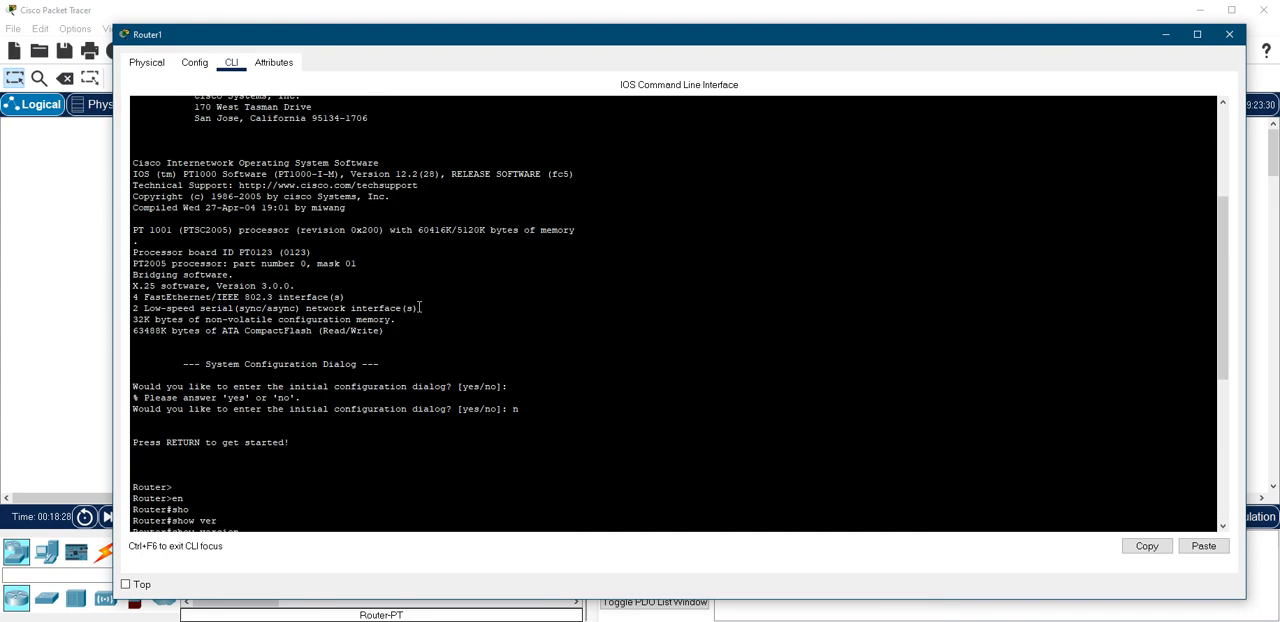
{"action": "scroll", "coordinate": [419, 306], "scroll_direction": "down", "scroll_amount": 5}
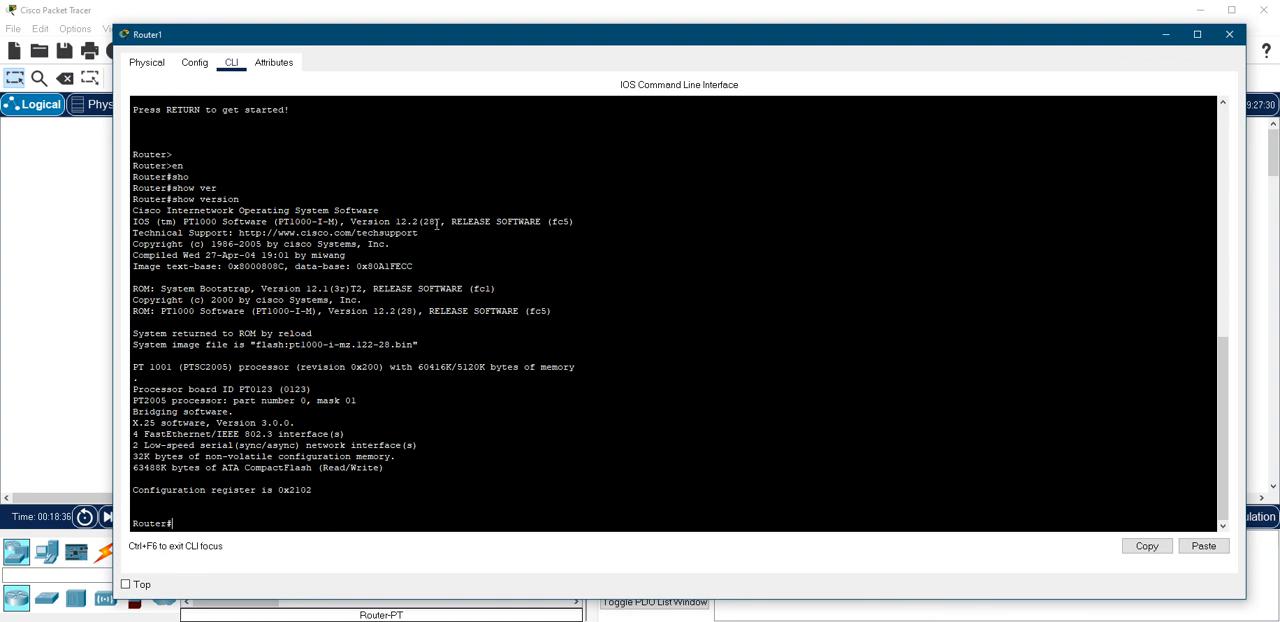
{"action": "left_click_drag", "start_coordinate": [446, 221], "coordinate": [350, 221]}
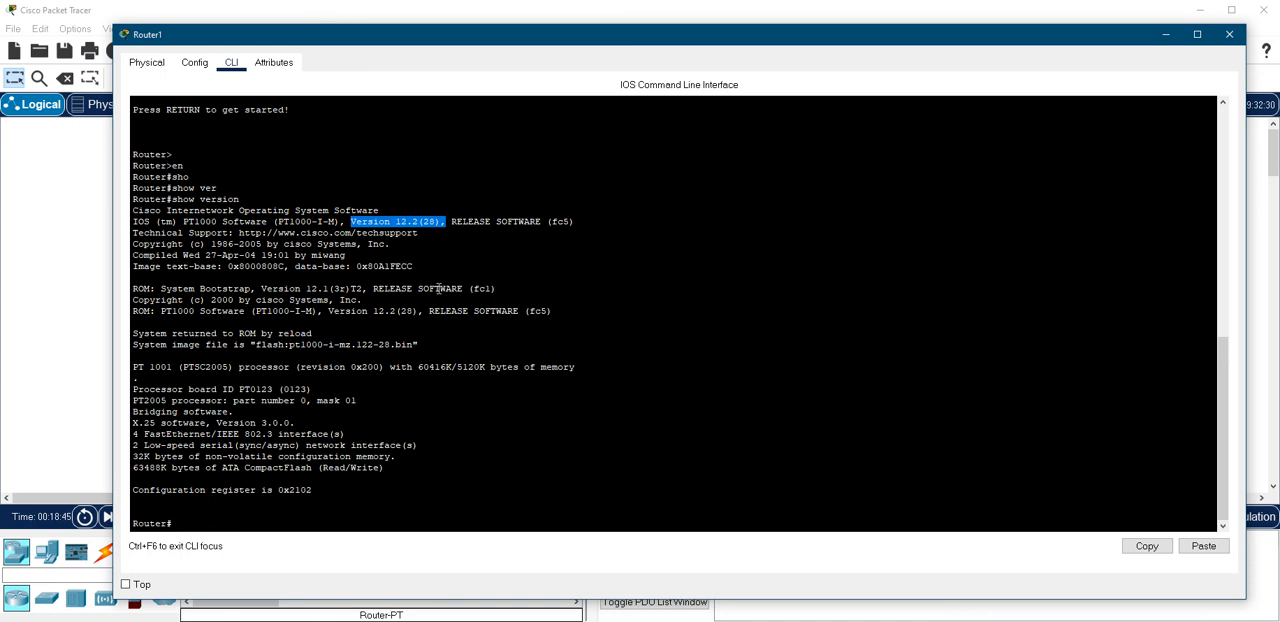
{"action": "left_click_drag", "start_coordinate": [135, 284], "coordinate": [498, 288]}
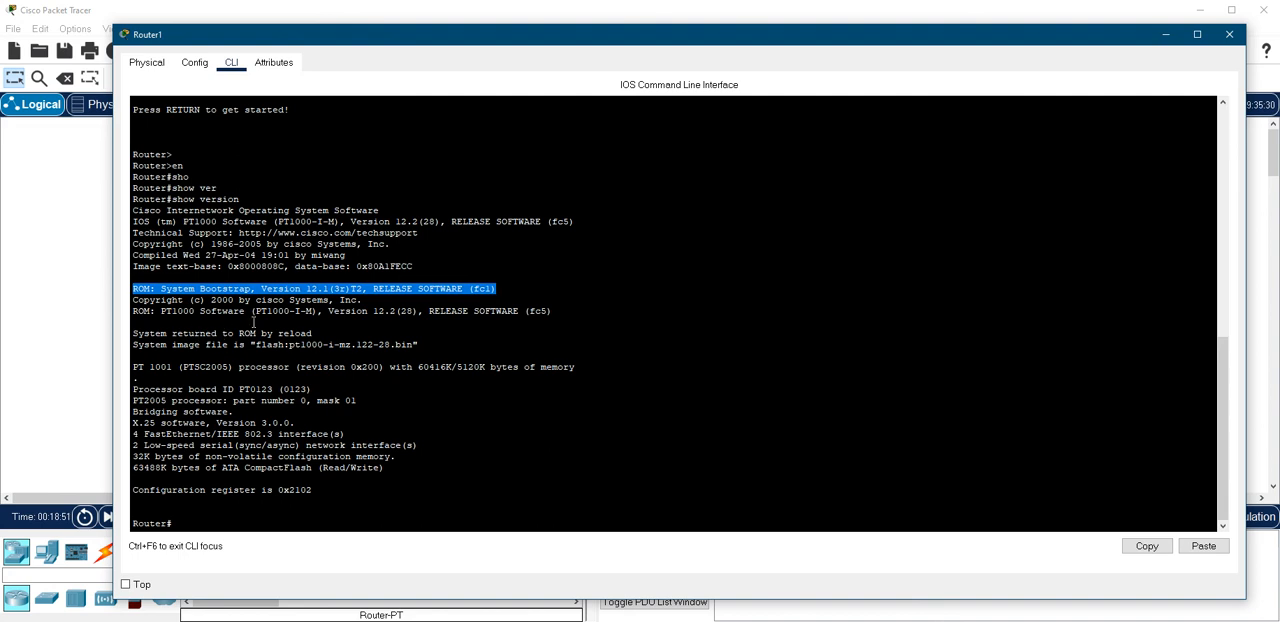
{"action": "left_click_drag", "start_coordinate": [430, 345], "coordinate": [132, 346]}
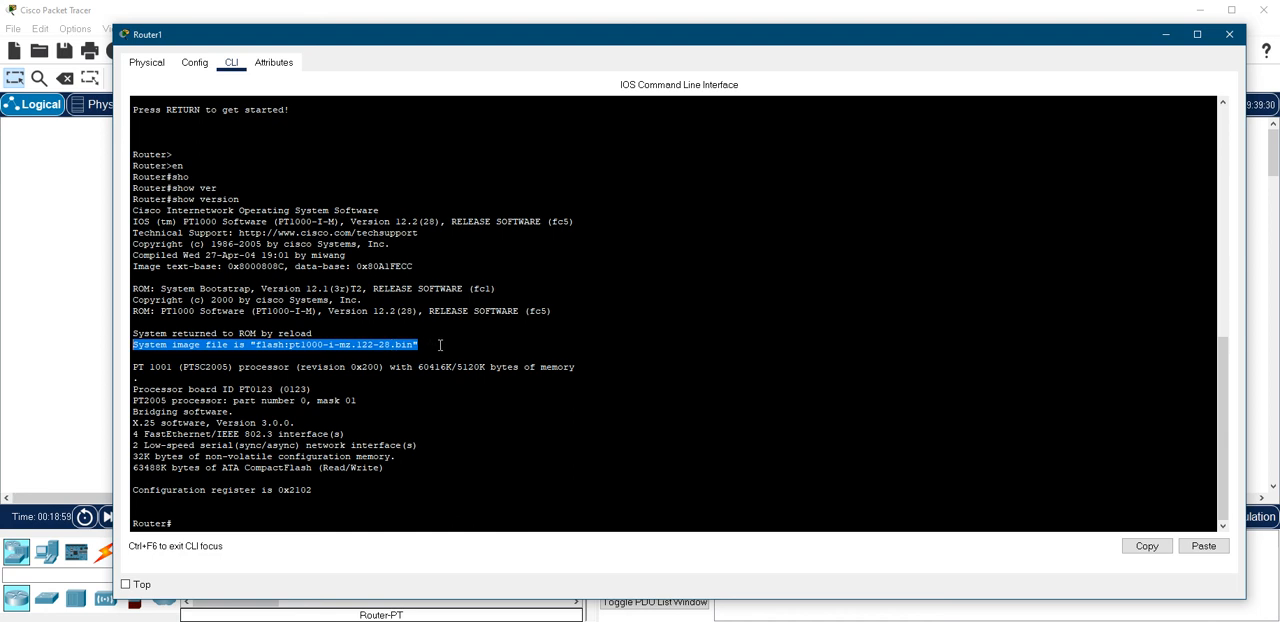
{"action": "left_click_drag", "start_coordinate": [440, 345], "coordinate": [132, 346]}
{"action": "left_click_drag", "start_coordinate": [326, 491], "coordinate": [132, 490]}
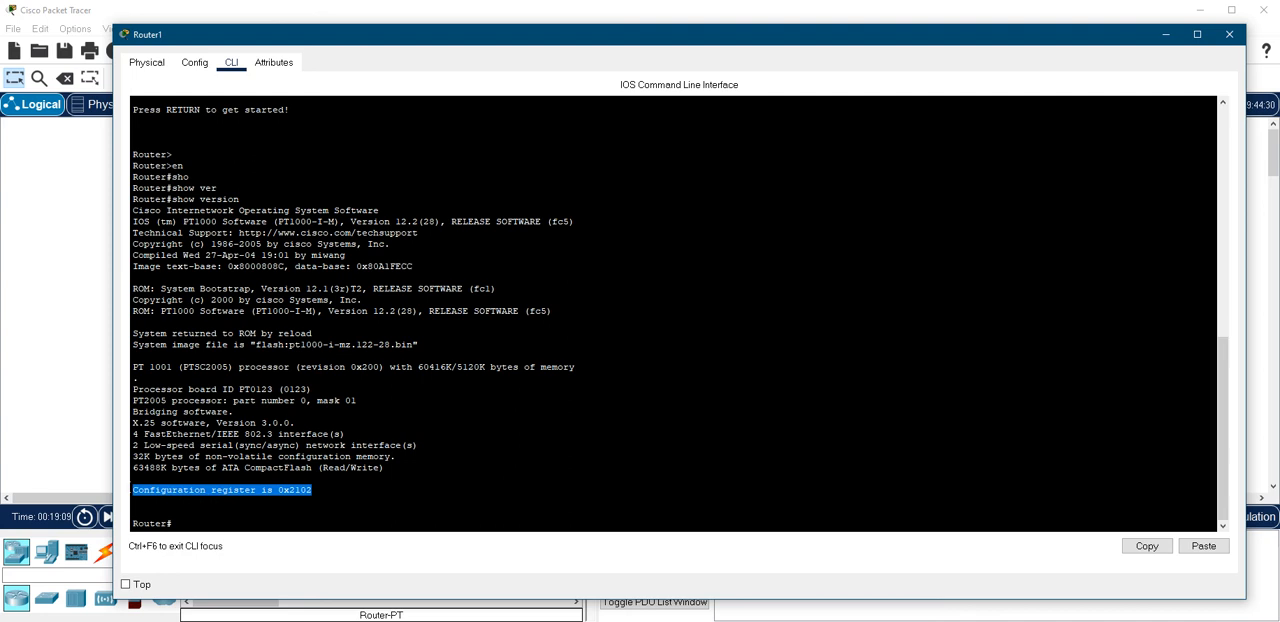
{"action": "left_click", "coordinate": [334, 491]}
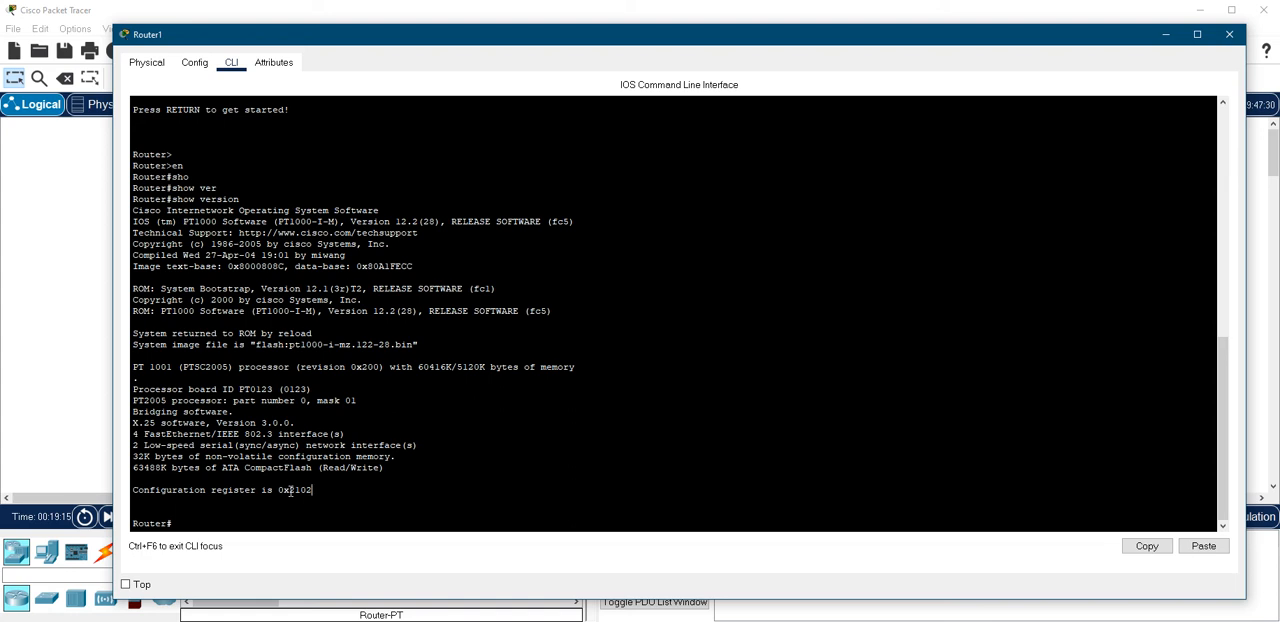
{"action": "left_click_drag", "start_coordinate": [290, 490], "coordinate": [278, 490]}
{"action": "left_click", "coordinate": [323, 490]}
{"action": "left_click_drag", "start_coordinate": [292, 490], "coordinate": [323, 490]}
{"action": "left_click", "coordinate": [360, 482]}
Enter global configuration mode with configure terminal
{"action": "type", "text": "configure t"}
{"action": "key", "text": "BackSpace"}
{"action": "key", "text": "BackSpace"}
{"action": "key", "text": "Tab"}
{"action": "type", "text": "ter"}
{"action": "key", "text": "Tab"}
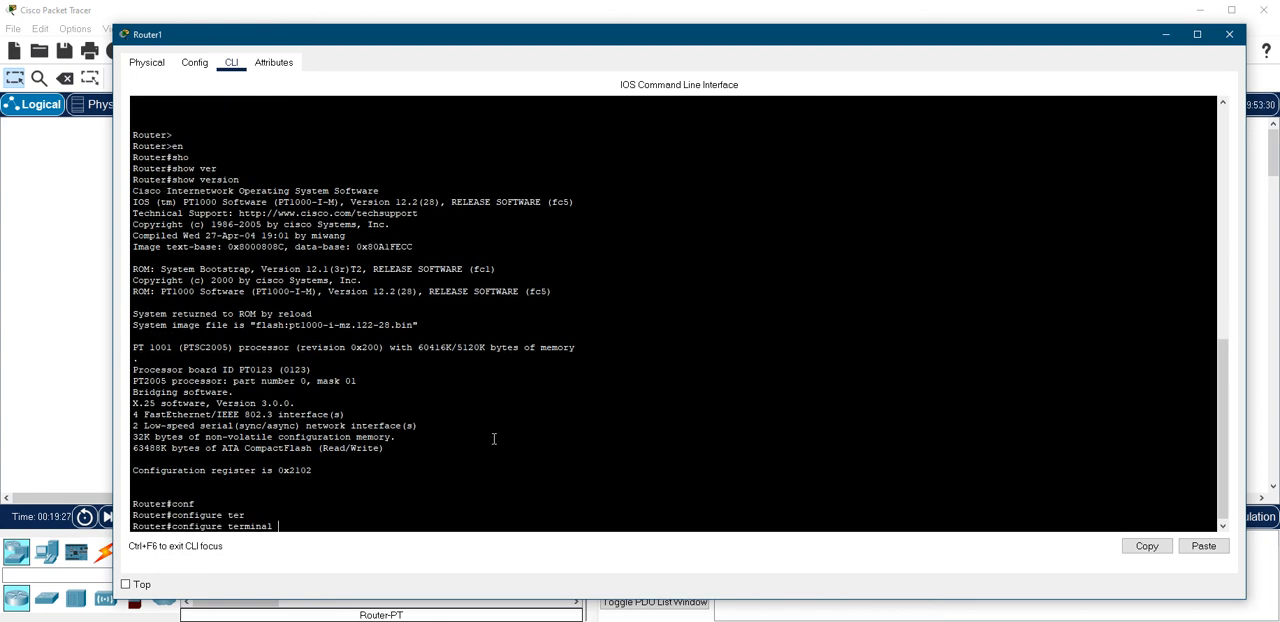
{"action": "key", "text": "Return"}
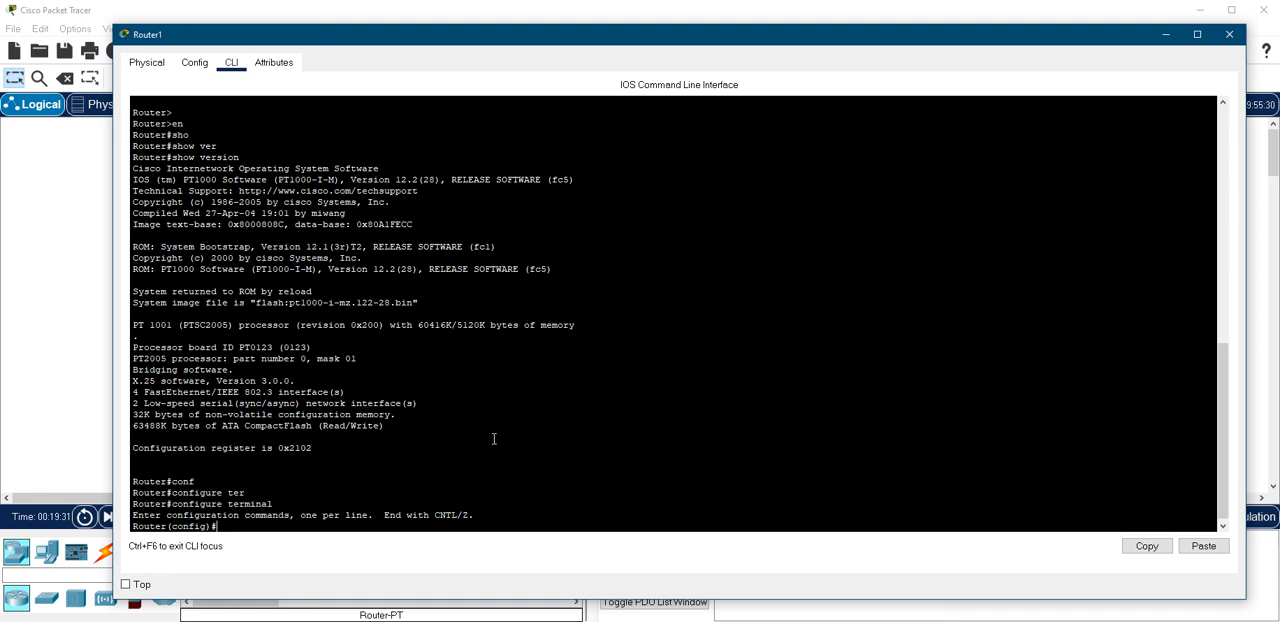
Set a random enable password on the router and re-enter the command with a shortened version of it
{"action": "type", "text": "enabl"}
{"action": "key", "text": "Tab"}
{"action": "type", "text": "pass"}
{"action": "key", "text": "Tab"}
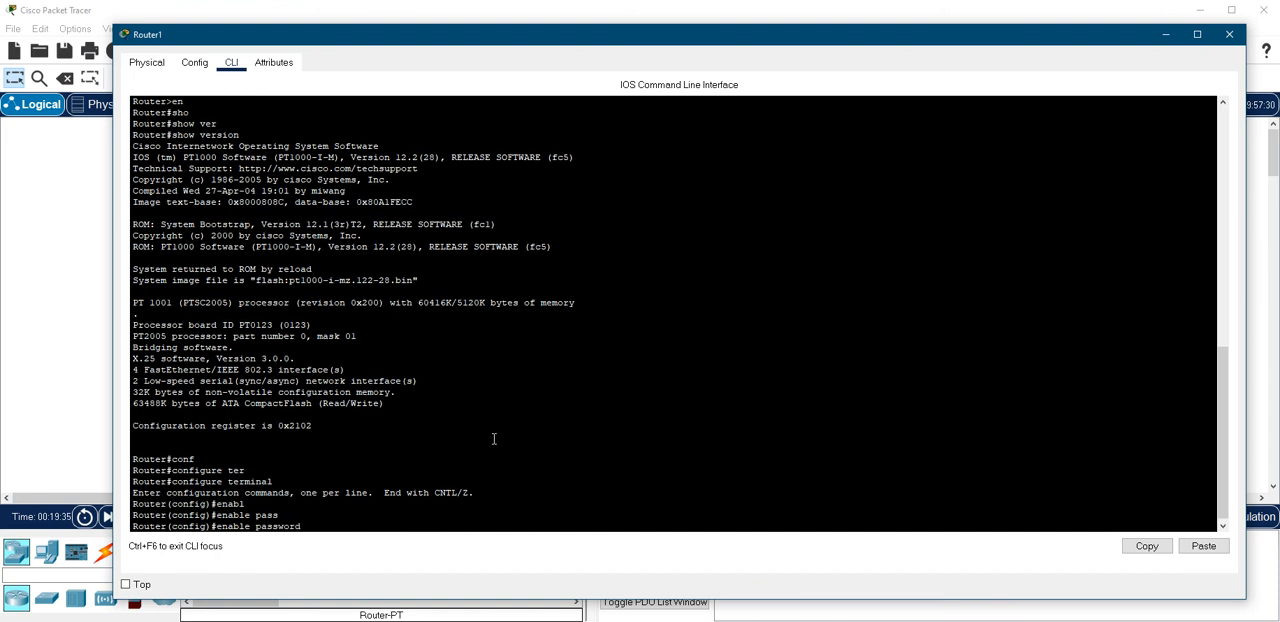
{"action": "type", "text": "asf98sad6f9as8df6798q234asdf"}
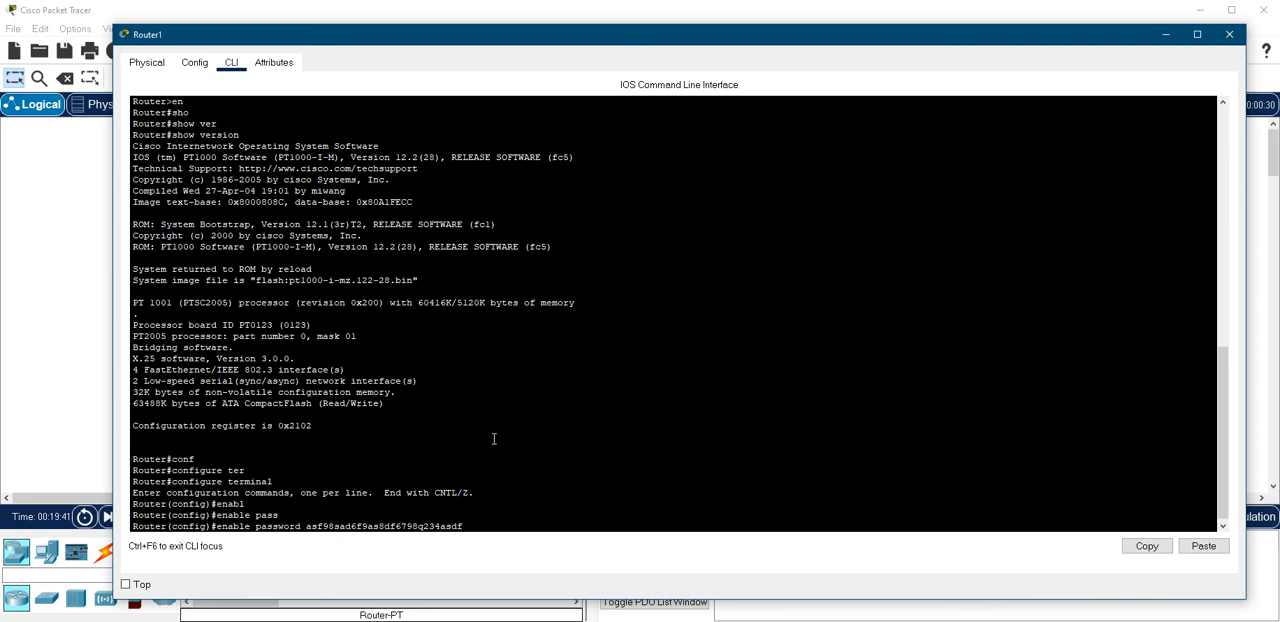
{"action": "key", "text": "Return"}
{"action": "key", "text": "Up"}
{"action": "key", "text": "BackSpace"}
{"action": "key", "text": "BackSpace"}
{"action": "key", "text": "BackSpace"}
{"action": "key", "text": "BackSpace"}
{"action": "key", "text": "BackSpace"}
{"action": "key", "text": "BackSpace"}
{"action": "key", "text": "BackSpace"}
{"action": "key", "text": "BackSpace"}
{"action": "key", "text": "BackSpace"}
{"action": "key", "text": "BackSpace"}
{"action": "key", "text": "BackSpace"}
{"action": "key", "text": "BackSpace"}
{"action": "key", "text": "BackSpace"}
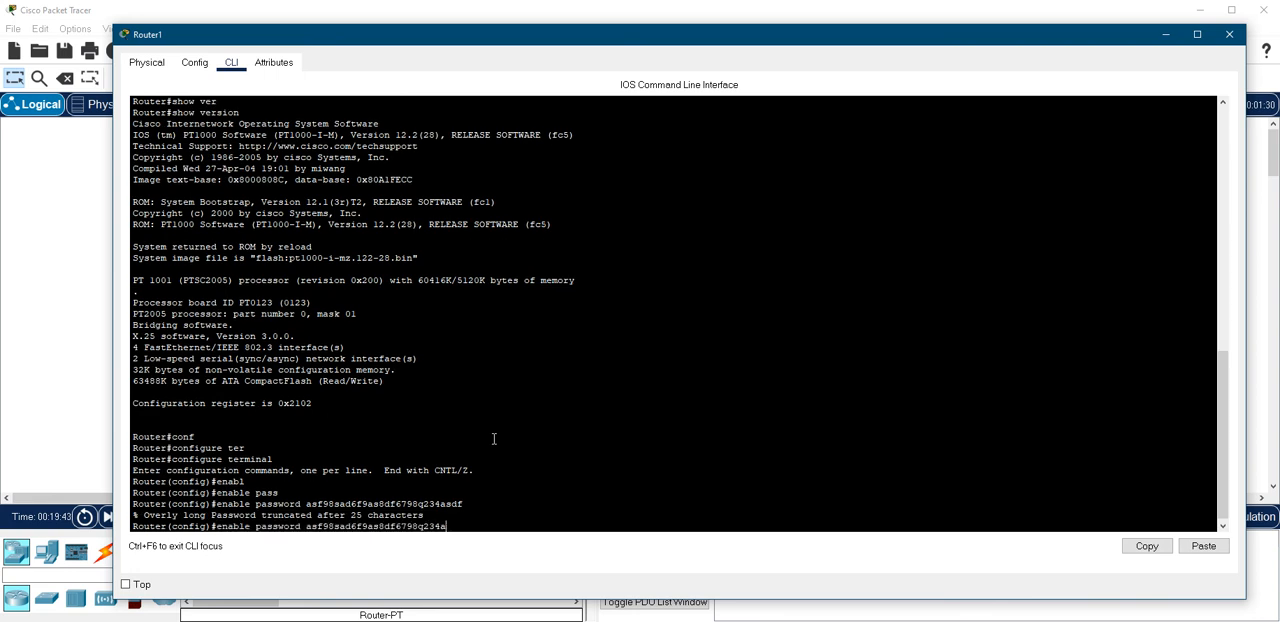
{"action": "key", "text": "Return"}
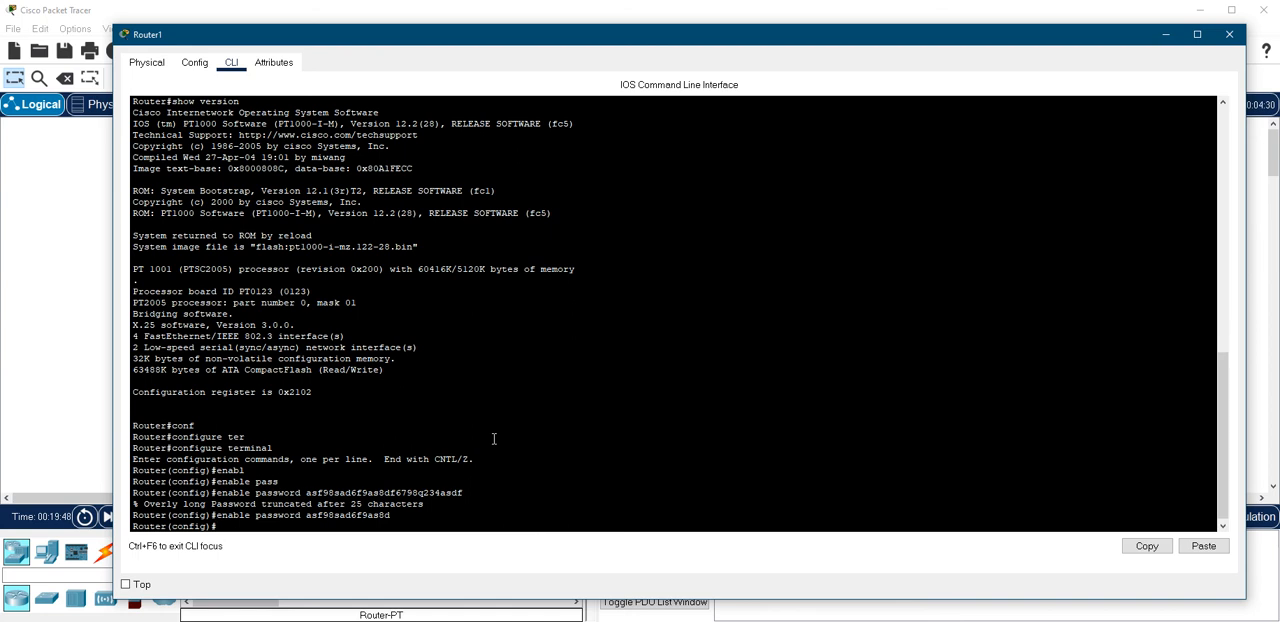
Exit global configuration mode and save the running configuration with wr
{"action": "type", "text": "exit"}
{"action": "key", "text": "Return"}
{"action": "type", "text": "wr"}
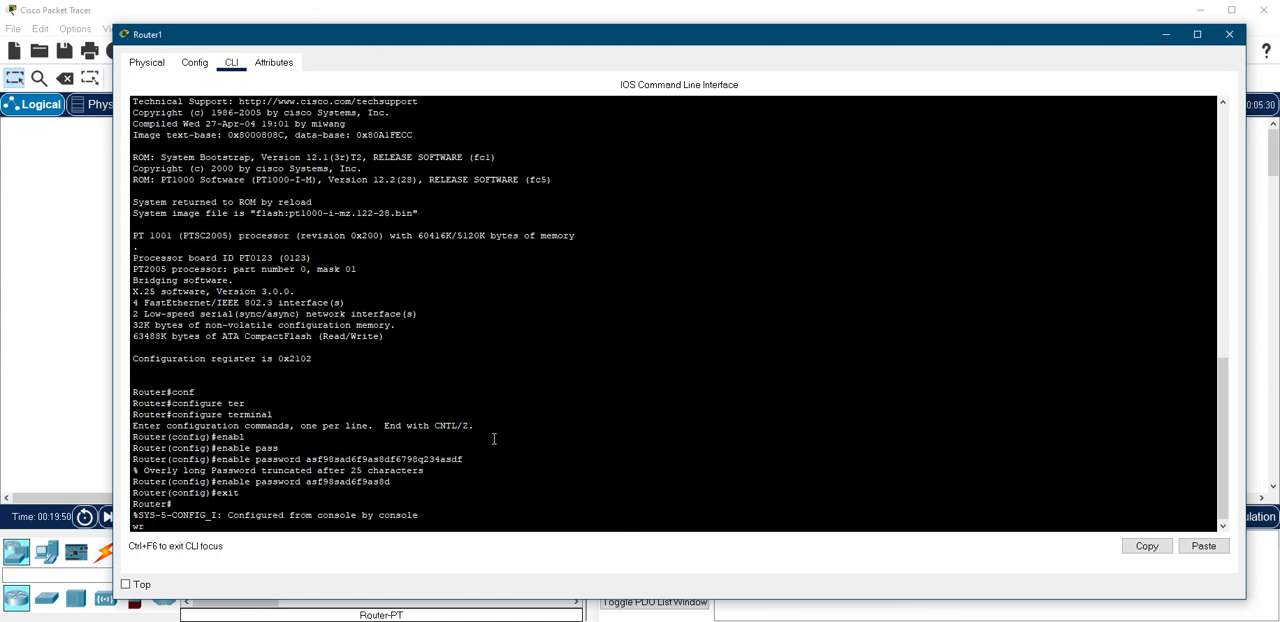
{"action": "key", "text": "Return"}
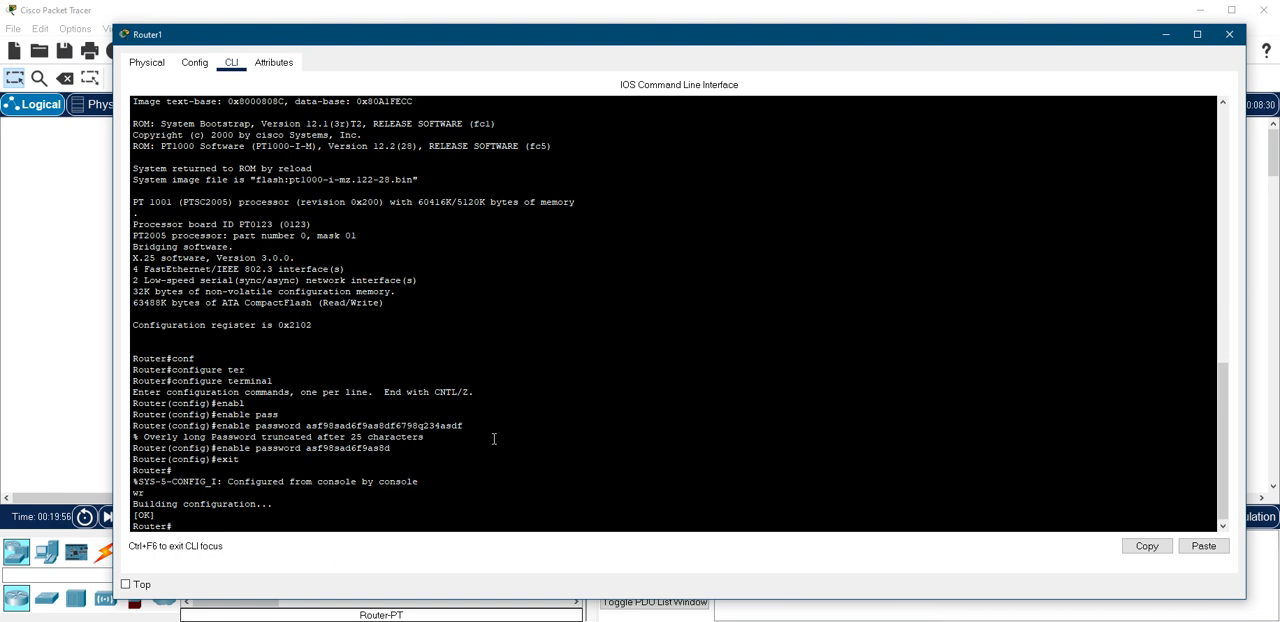
Log out of the console, restart the session and try to enter privileged mode with blank passwords
{"action": "type", "text": "exit"}
{"action": "key", "text": "Return"}
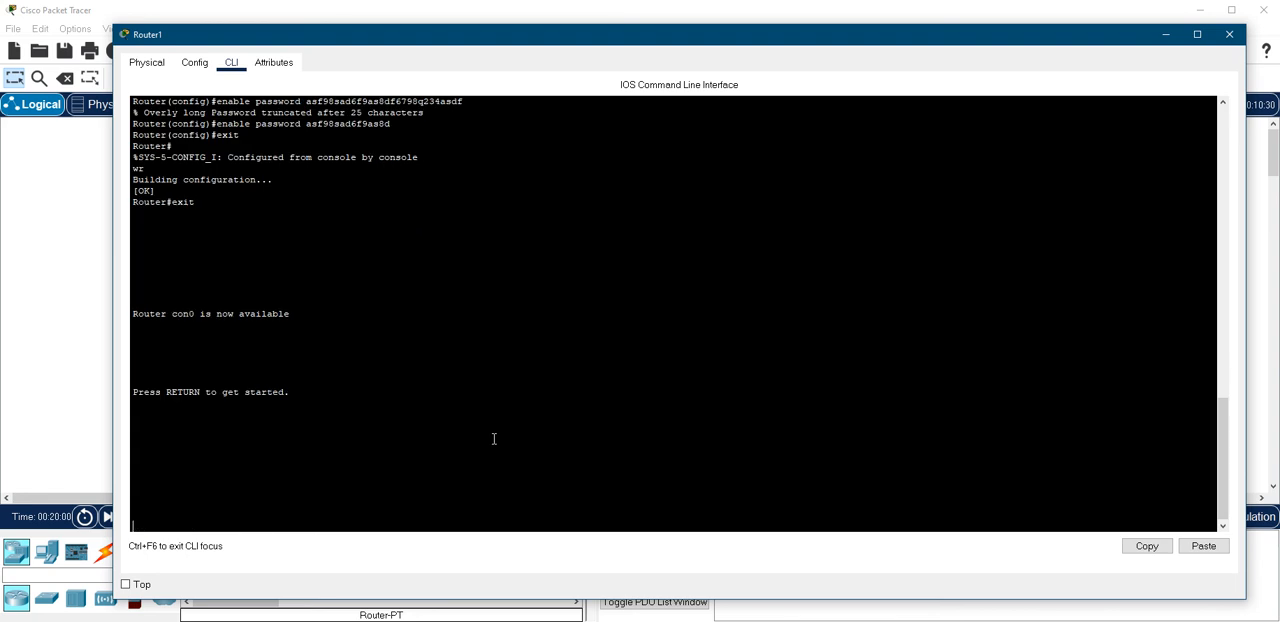
{"action": "key", "text": "Return"}
{"action": "type", "text": "en"}
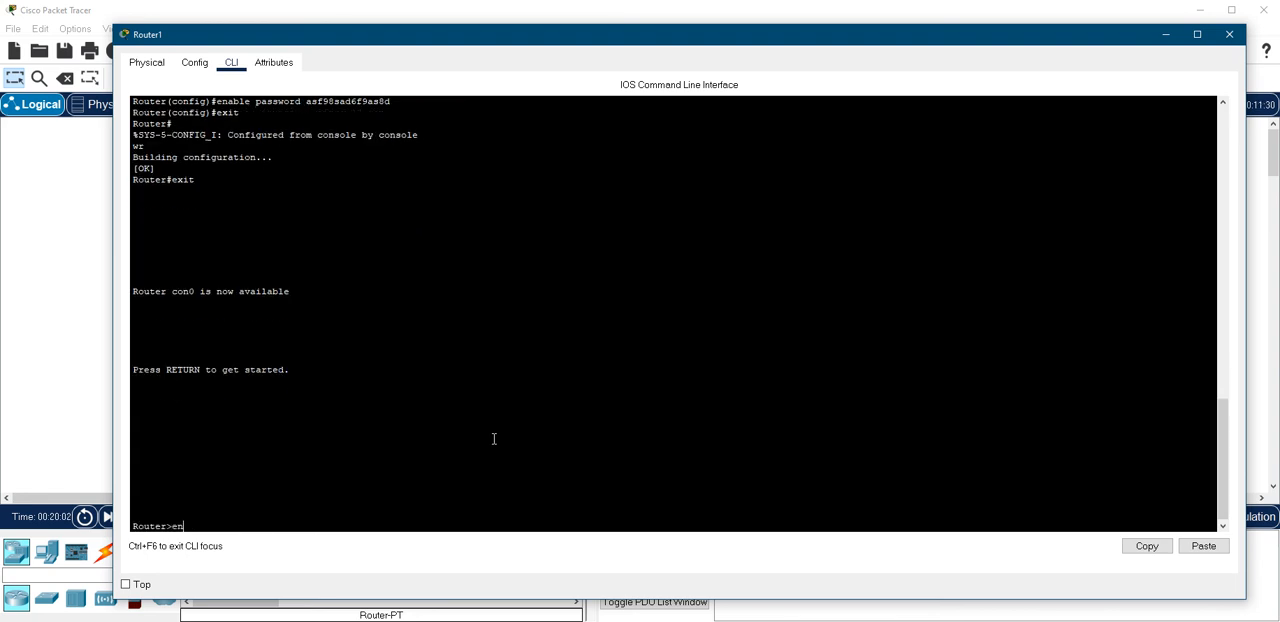
{"action": "key", "text": "Return"}
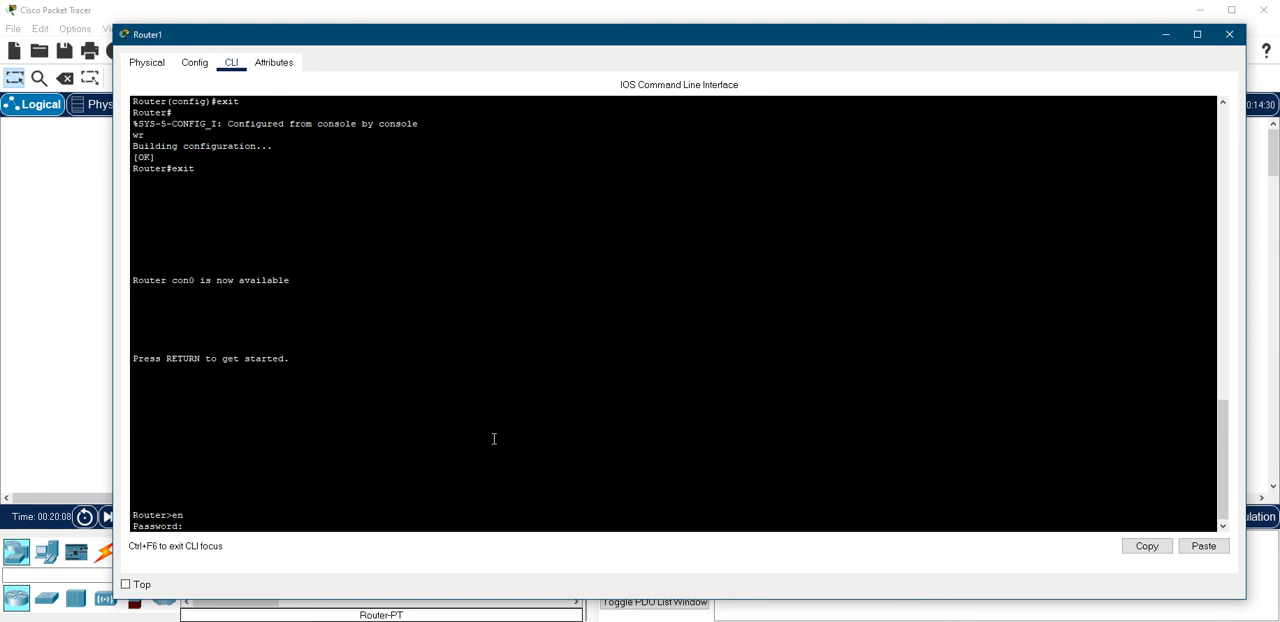
{"action": "key", "text": "Return"}
{"action": "key", "text": "Return"}
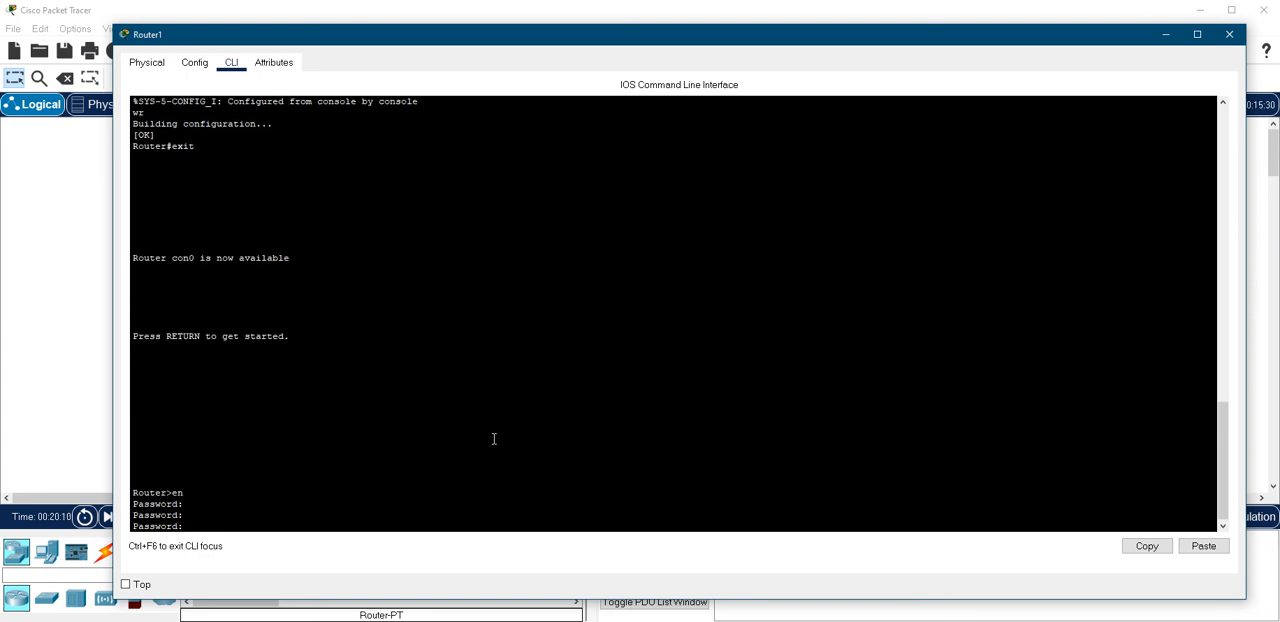
{"action": "key", "text": "Return"}
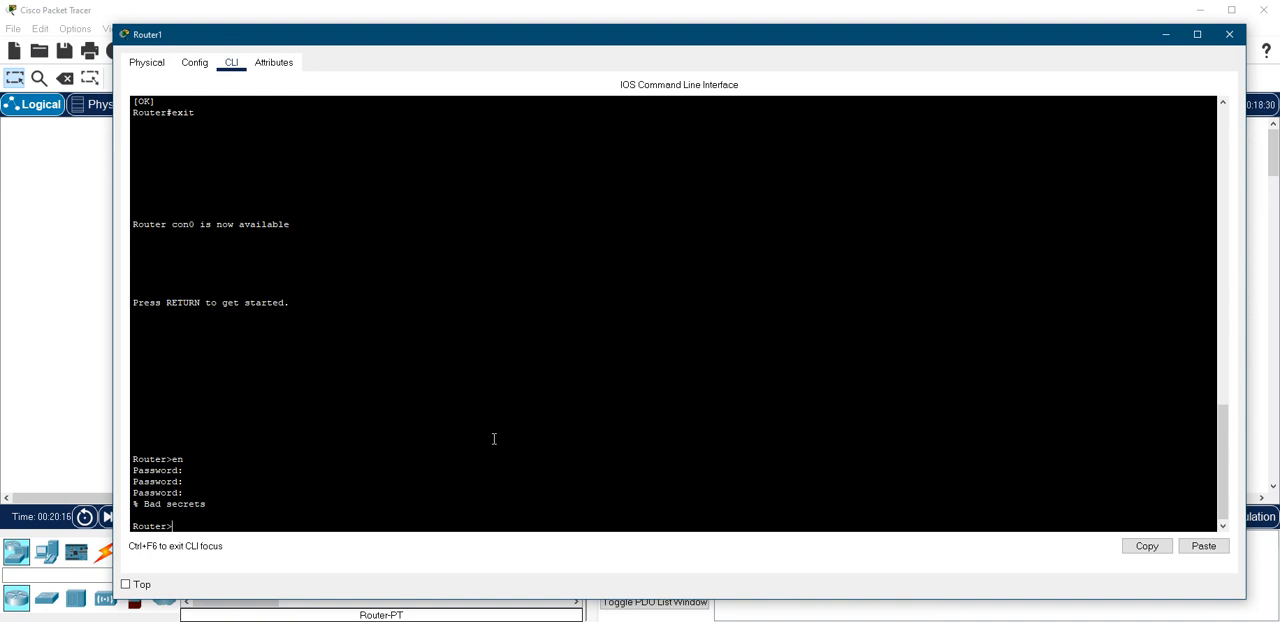
Power-cycle the router with its physical power switch and interrupt the boot in the console to enter ROM monitor mode
{"action": "left_click", "coordinate": [150, 63]}
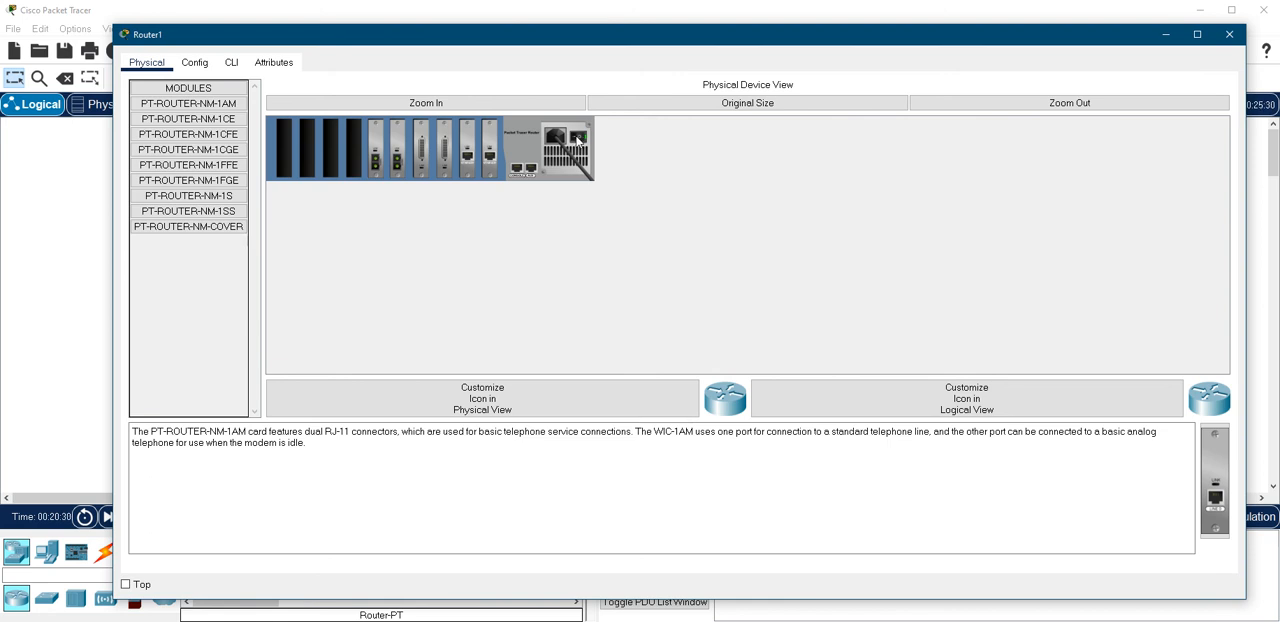
{"action": "left_click", "coordinate": [491, 104]}
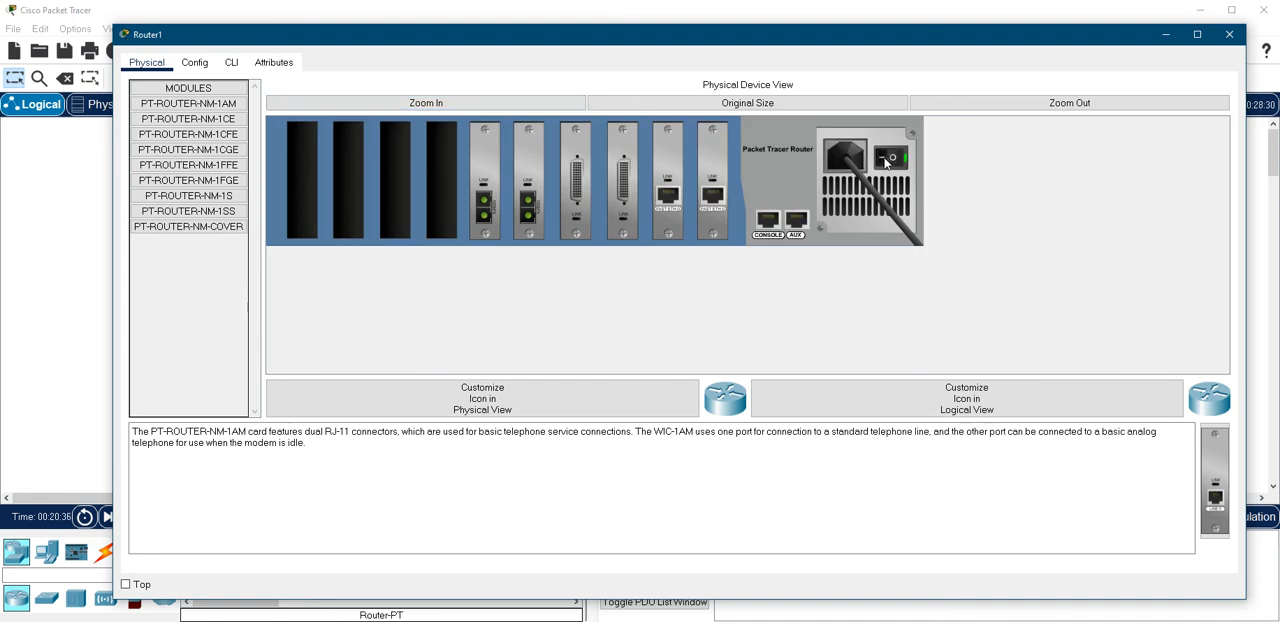
{"action": "left_click", "coordinate": [886, 161]}
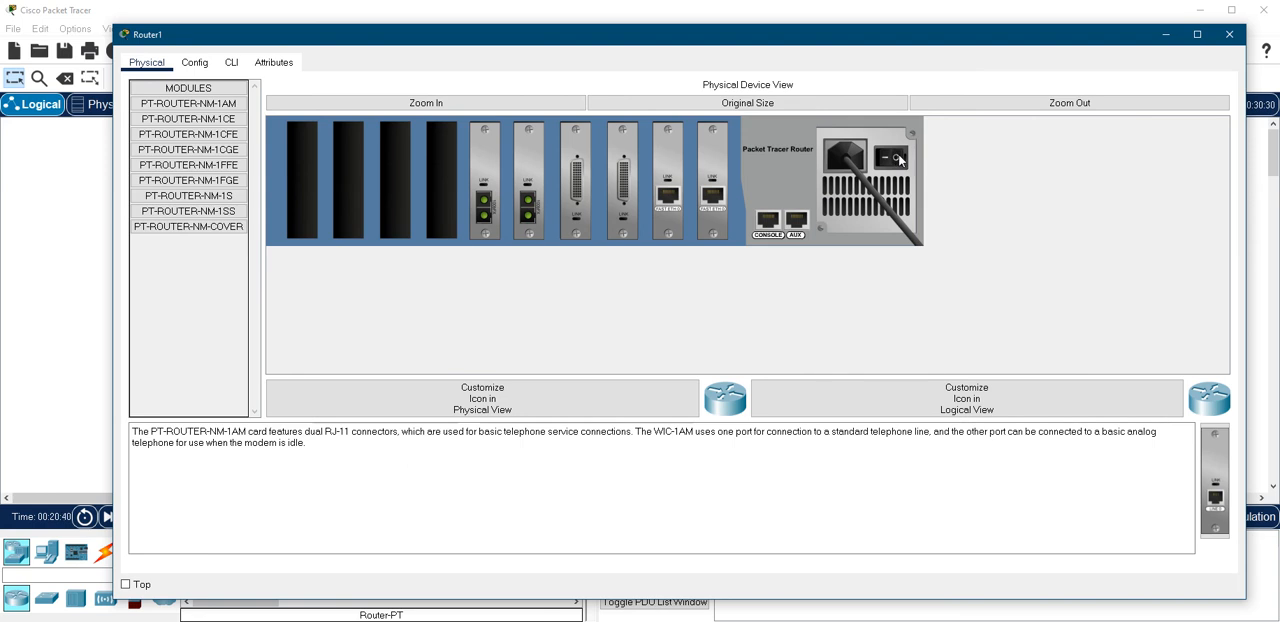
{"action": "left_click", "coordinate": [890, 158]}
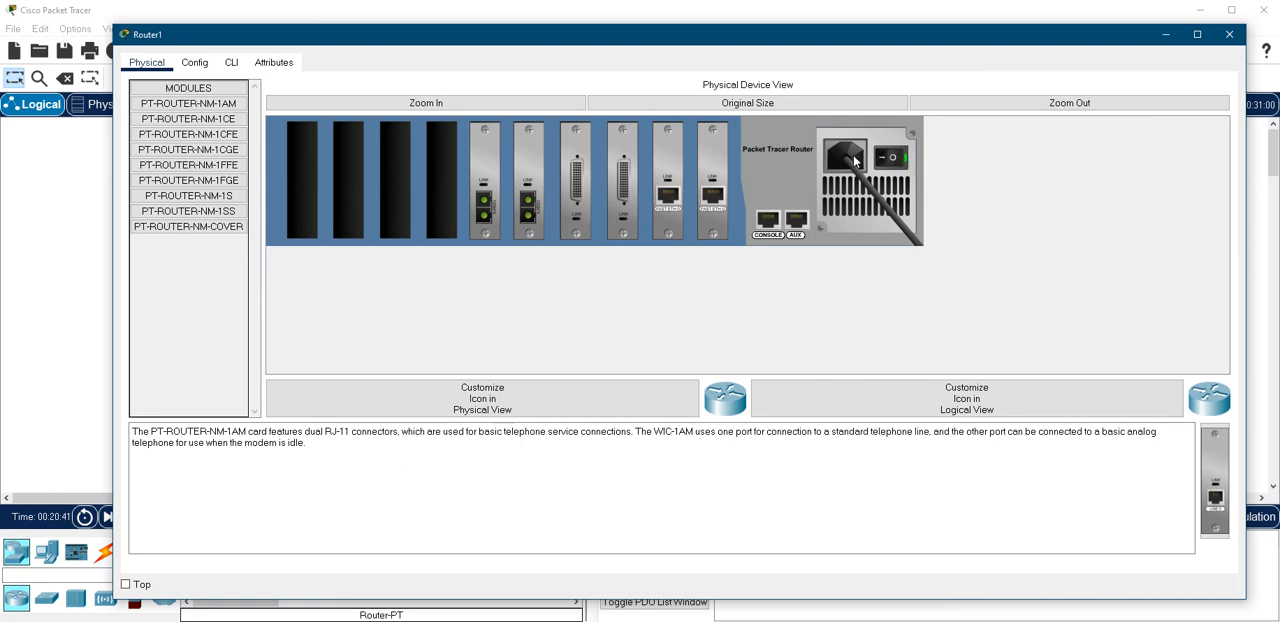
{"action": "left_click", "coordinate": [231, 63]}
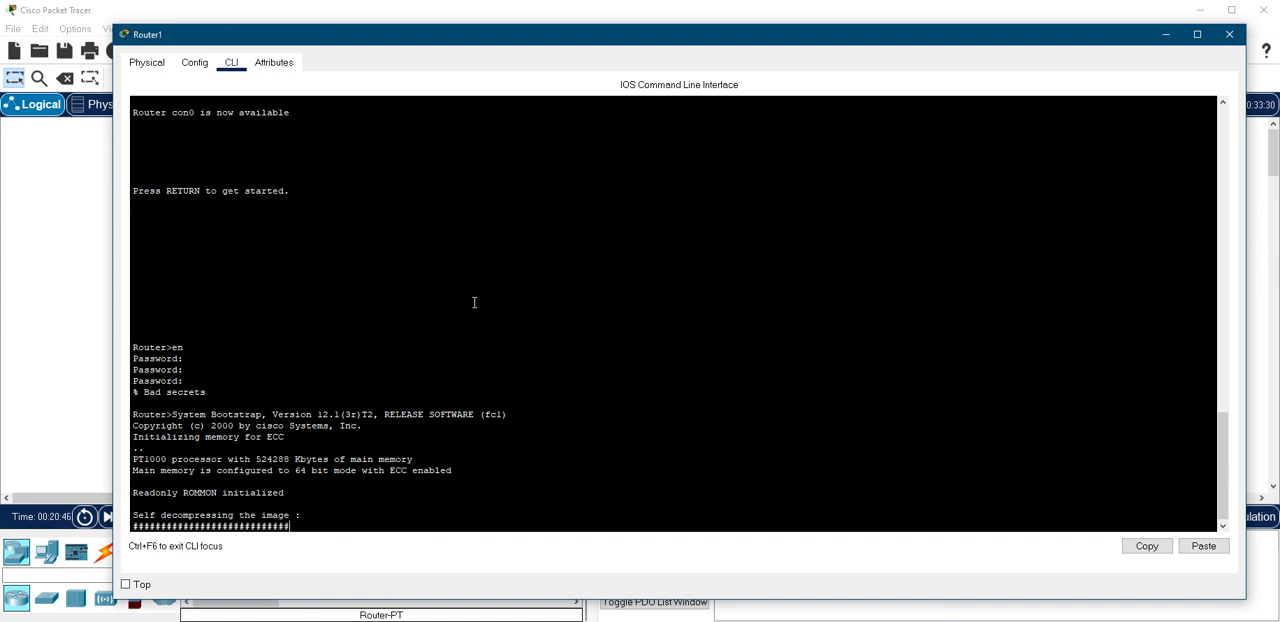
{"action": "key", "text": "ctrl+c"}
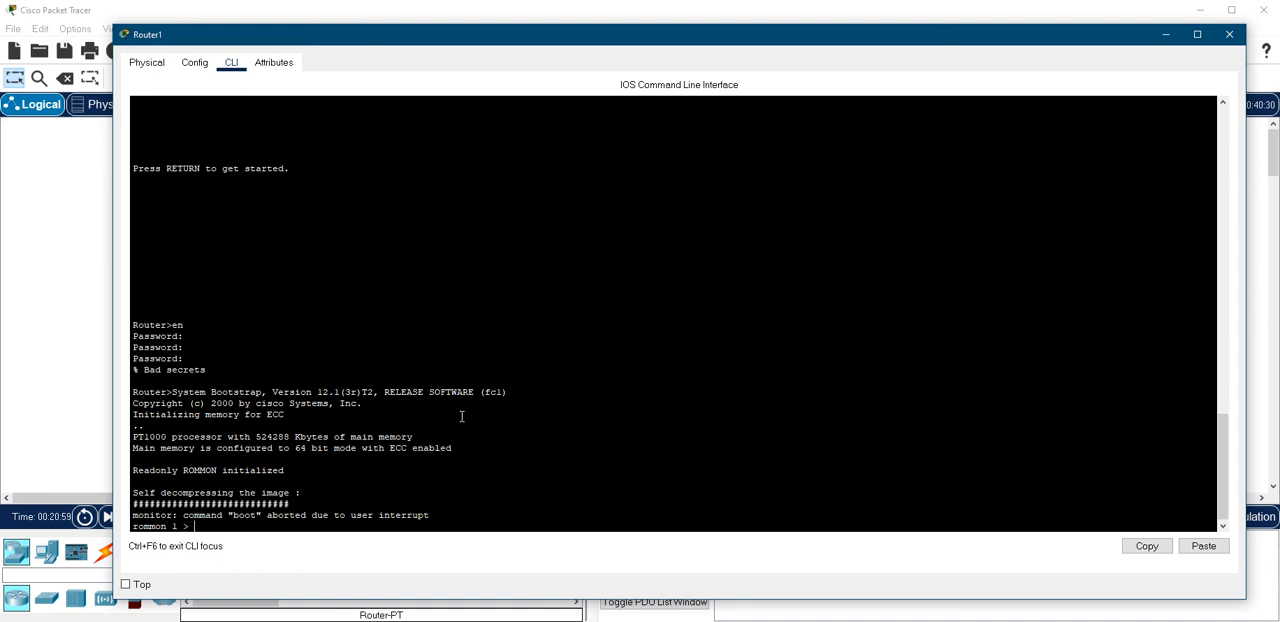
Enter the confreg command at the rommon prompt to change the configuration register
{"action": "type", "text": "confreg 0x2142"}
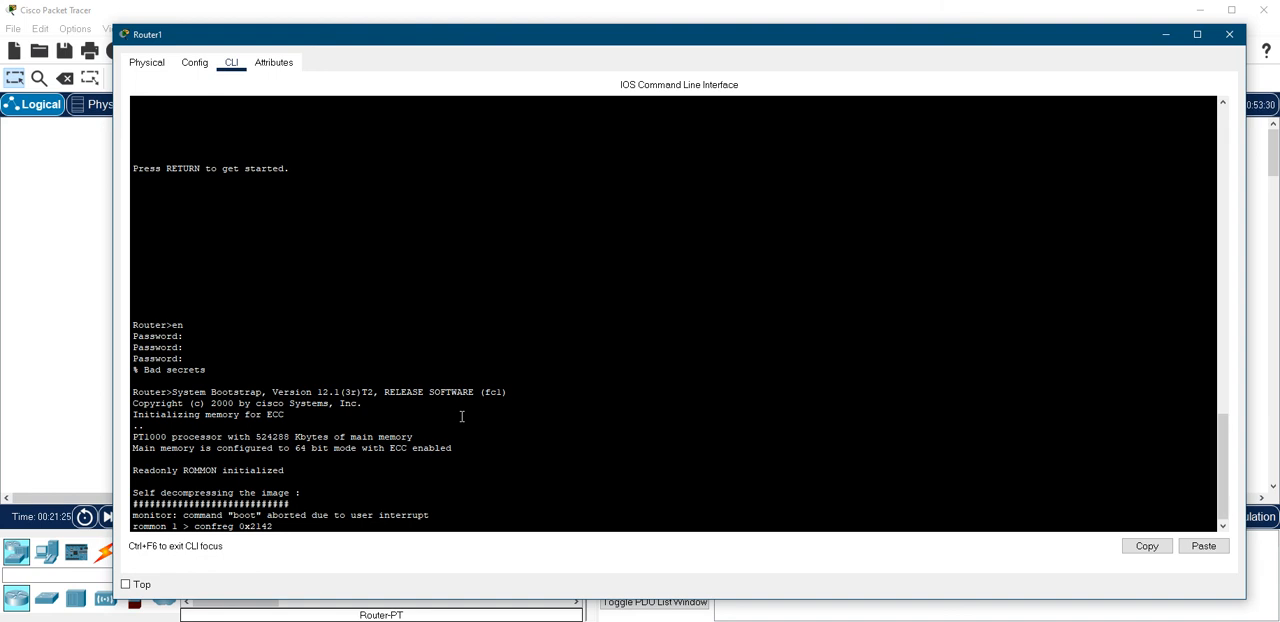
Apply configuration register 0x2142 in ROM monitor and reset the router
{"action": "key", "text": "Return"}
{"action": "type", "text": "reset"}
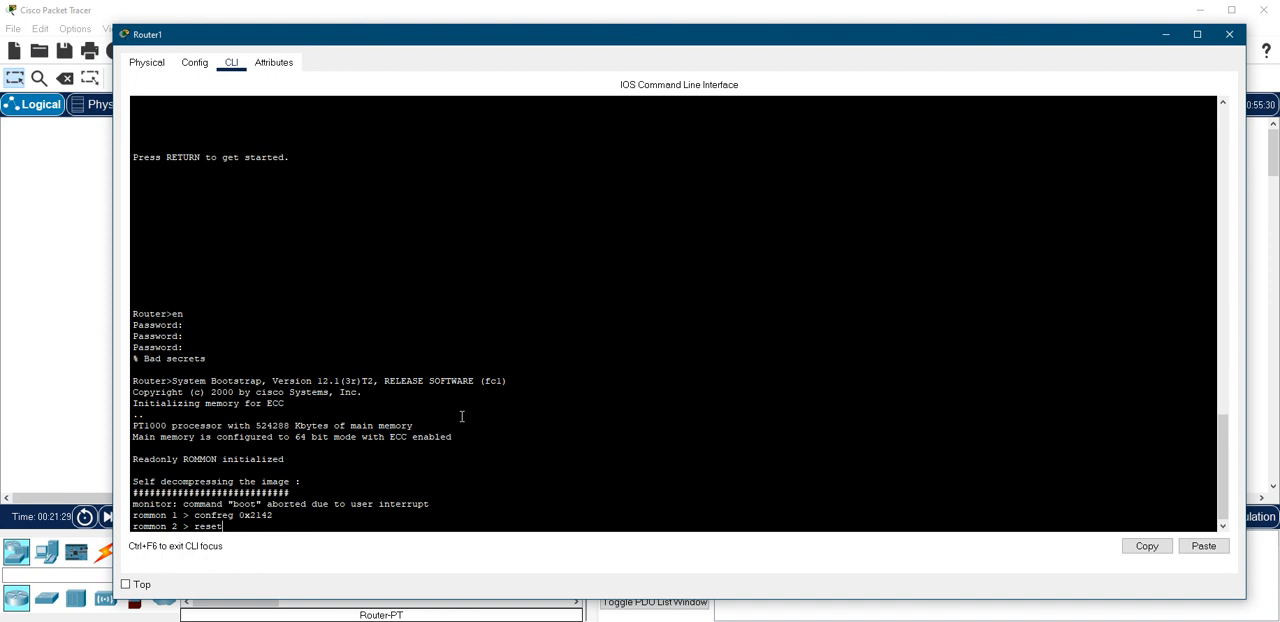
{"action": "key", "text": "Return"}
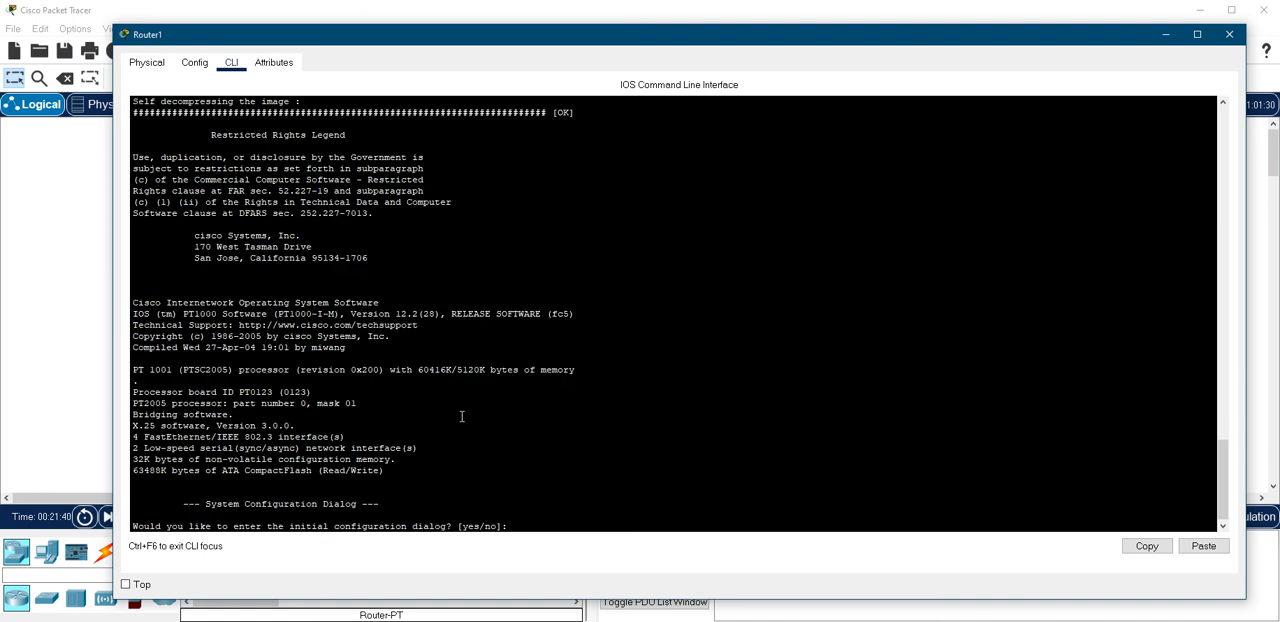
Decline the initial configuration dialog and enter global configuration mode through privileged mode
{"action": "type", "text": "n"}
{"action": "key", "text": "Return"}
{"action": "key", "text": "Return"}
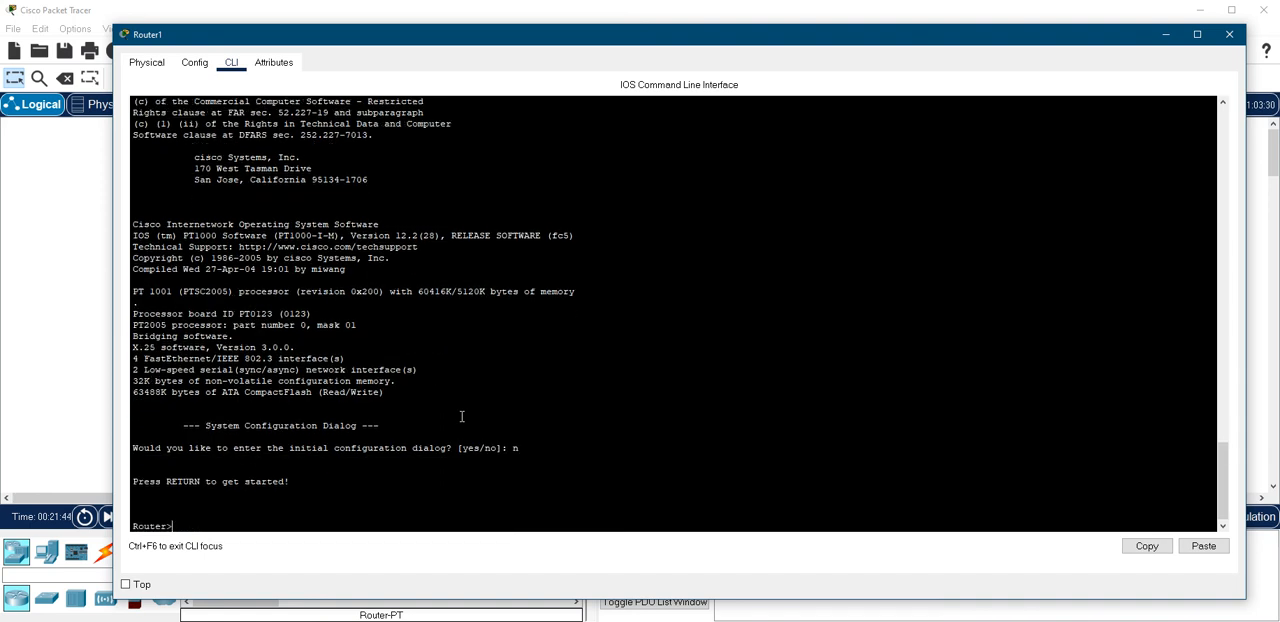
{"action": "type", "text": "en"}
{"action": "key", "text": "Return"}
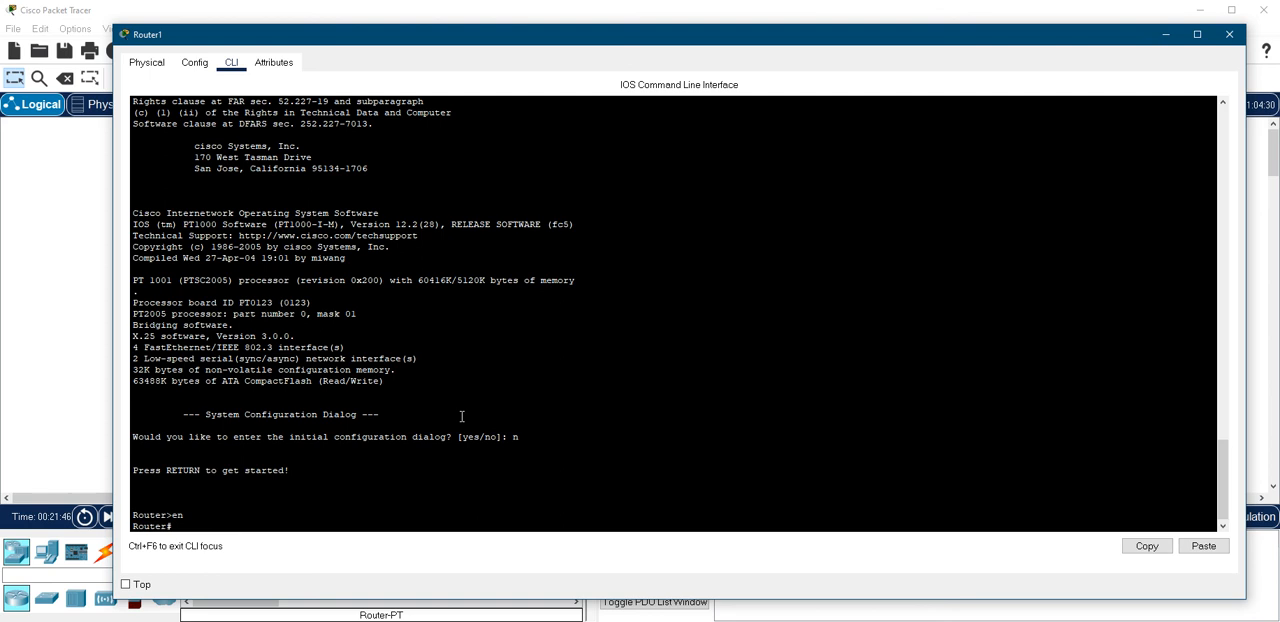
{"action": "type", "text": "conf t"}
{"action": "key", "text": "Return"}
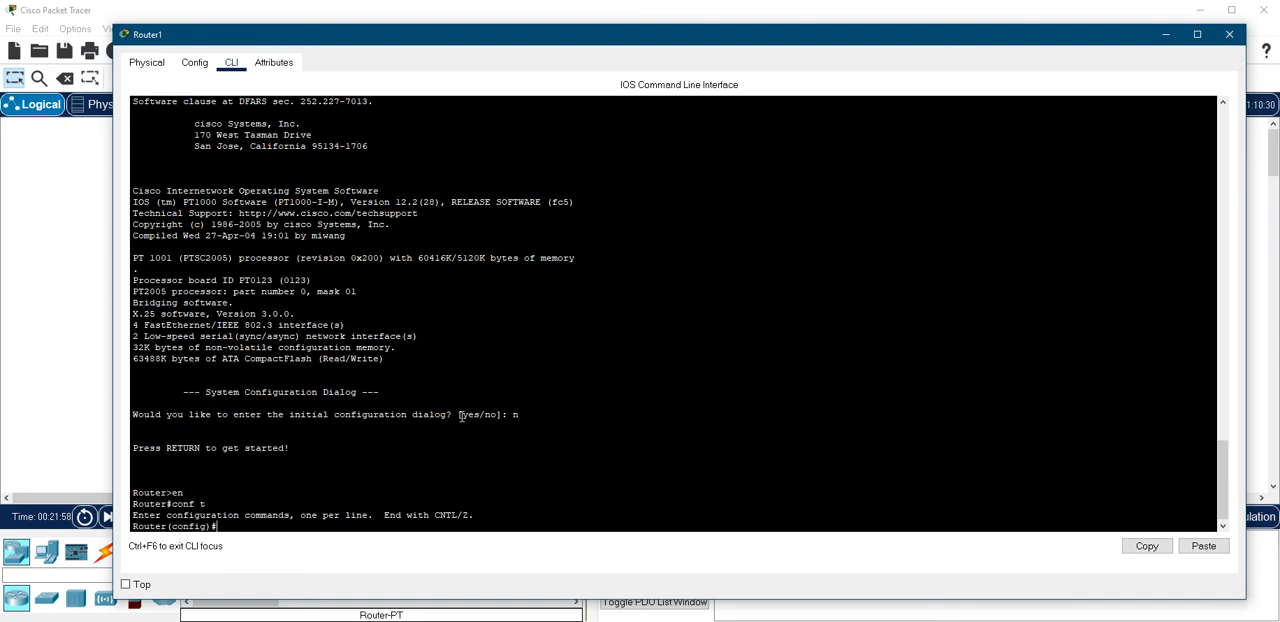
List the available global configuration commands and find the one that defines the configuration register
{"action": "type", "text": "co"}
{"action": "key", "text": "BackSpace"}
{"action": "key", "text": "BackSpace"}
{"action": "key", "text": "BackSpace"}
{"action": "type", "text": "?"}
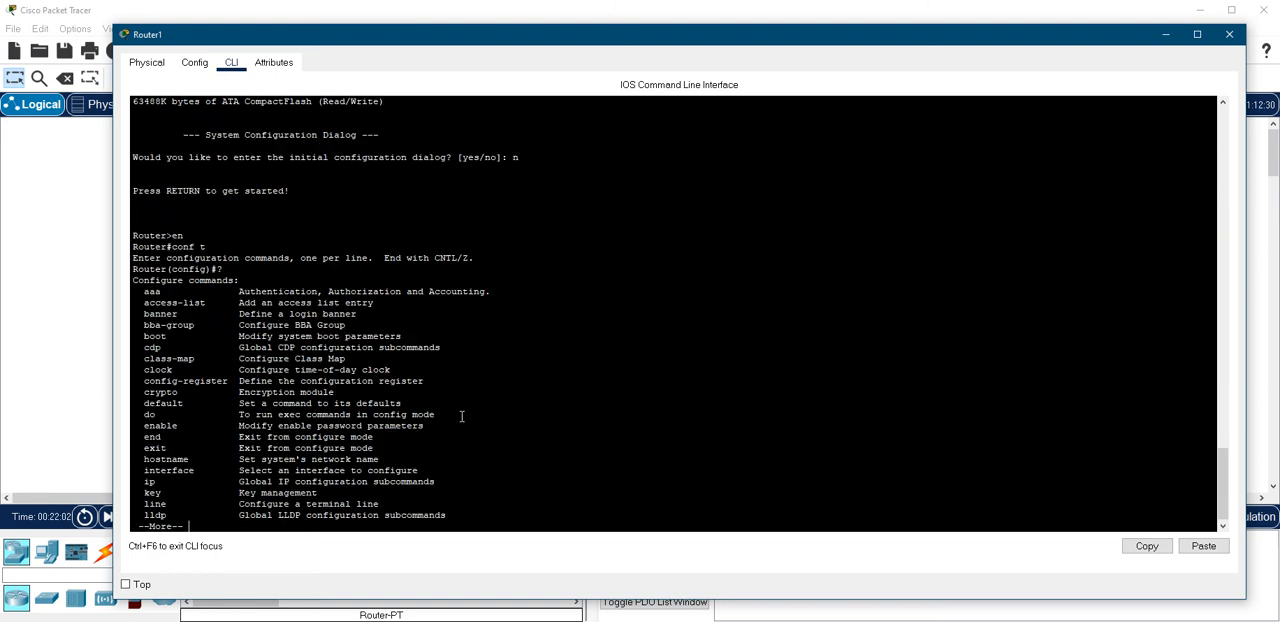
{"action": "key", "text": "space"}
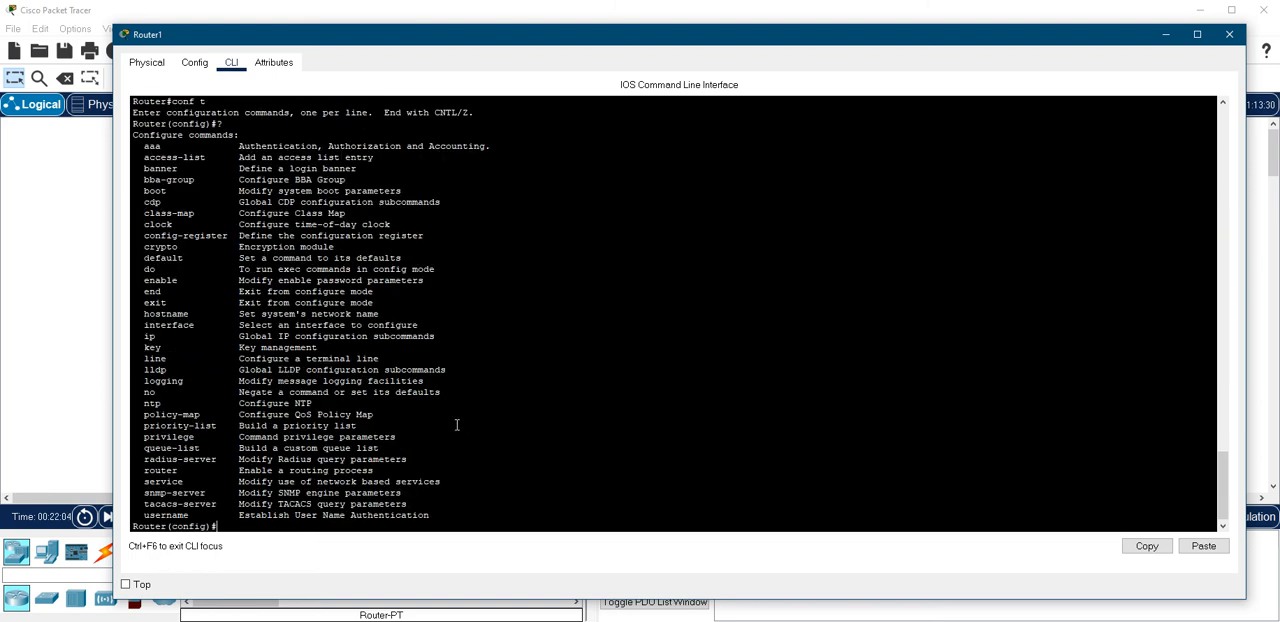
{"action": "left_click_drag", "start_coordinate": [431, 237], "coordinate": [143, 236]}
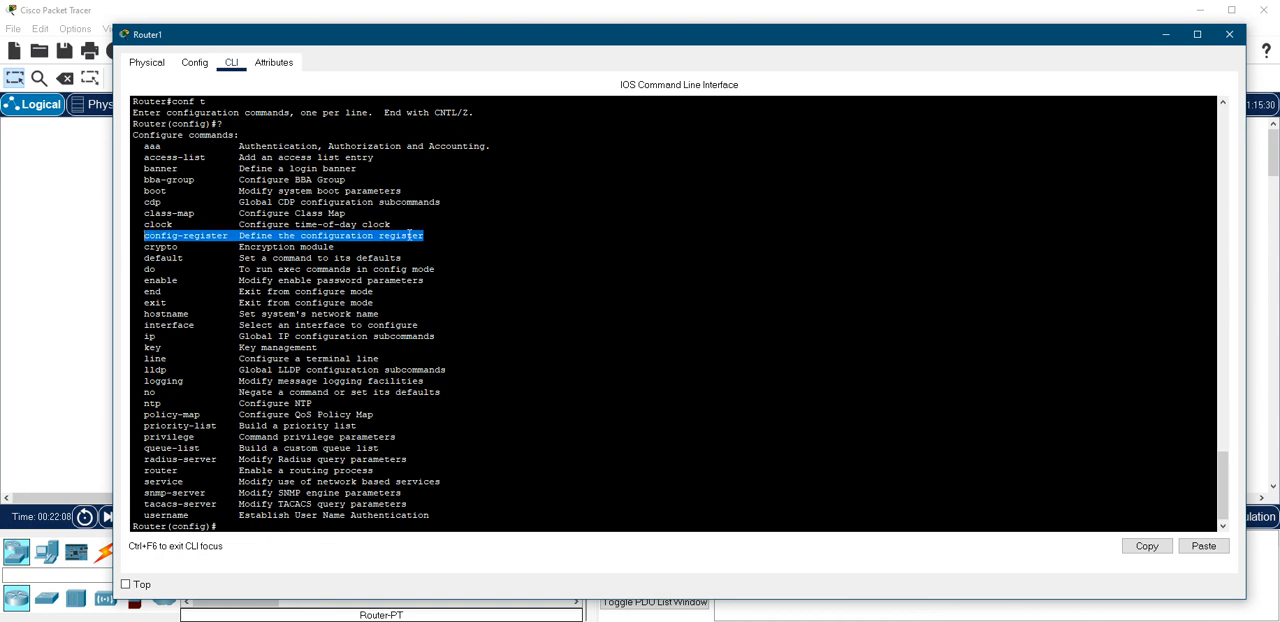
{"action": "left_click", "coordinate": [362, 494]}
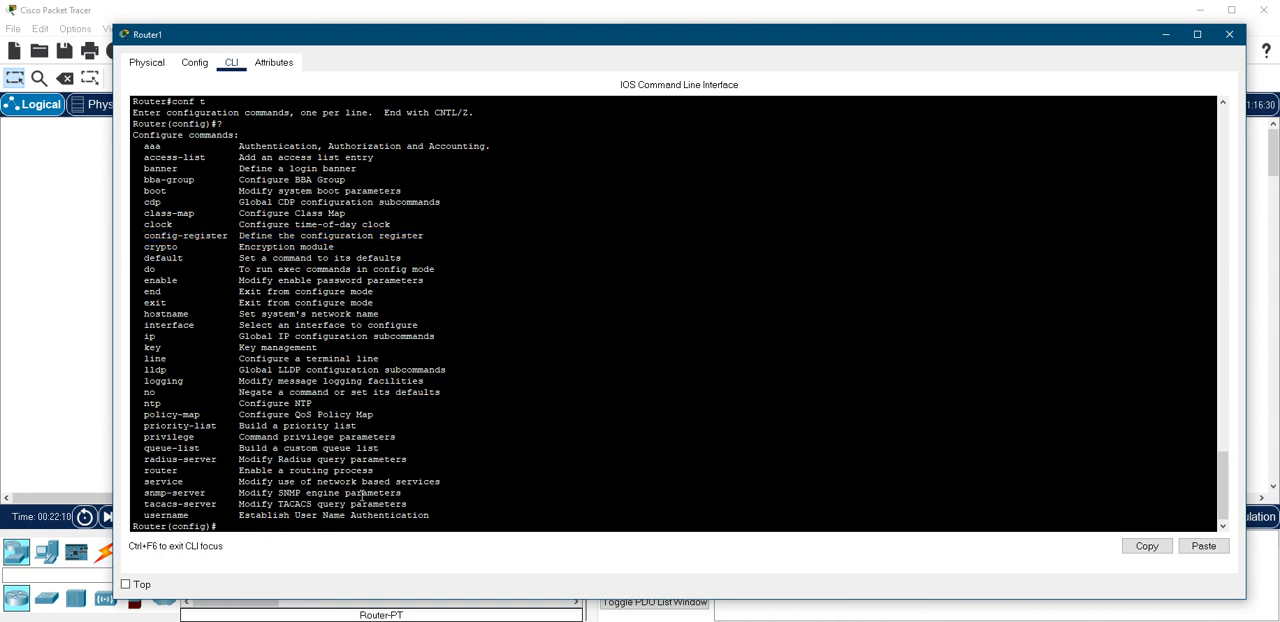
Set the configuration register to 0x2102 with config-register, checking the original value in the earlier console output
{"action": "type", "text": "config"}
{"action": "key", "text": "Tab"}
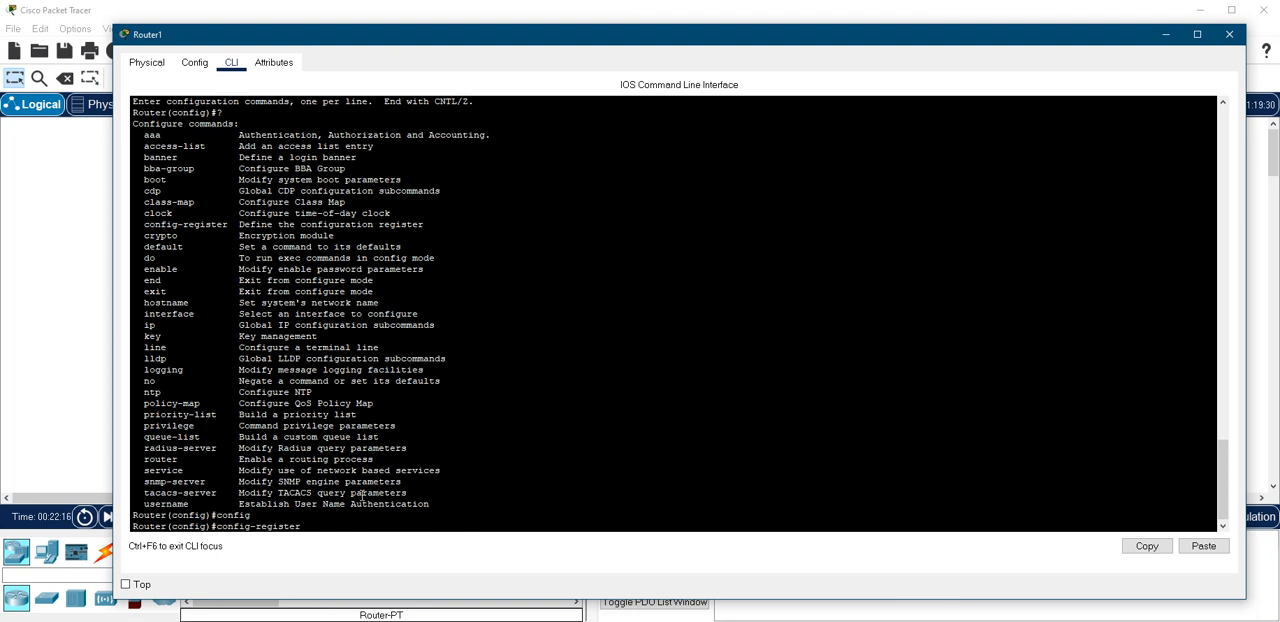
{"action": "scroll", "coordinate": [386, 440], "scroll_direction": "up", "scroll_amount": 20}
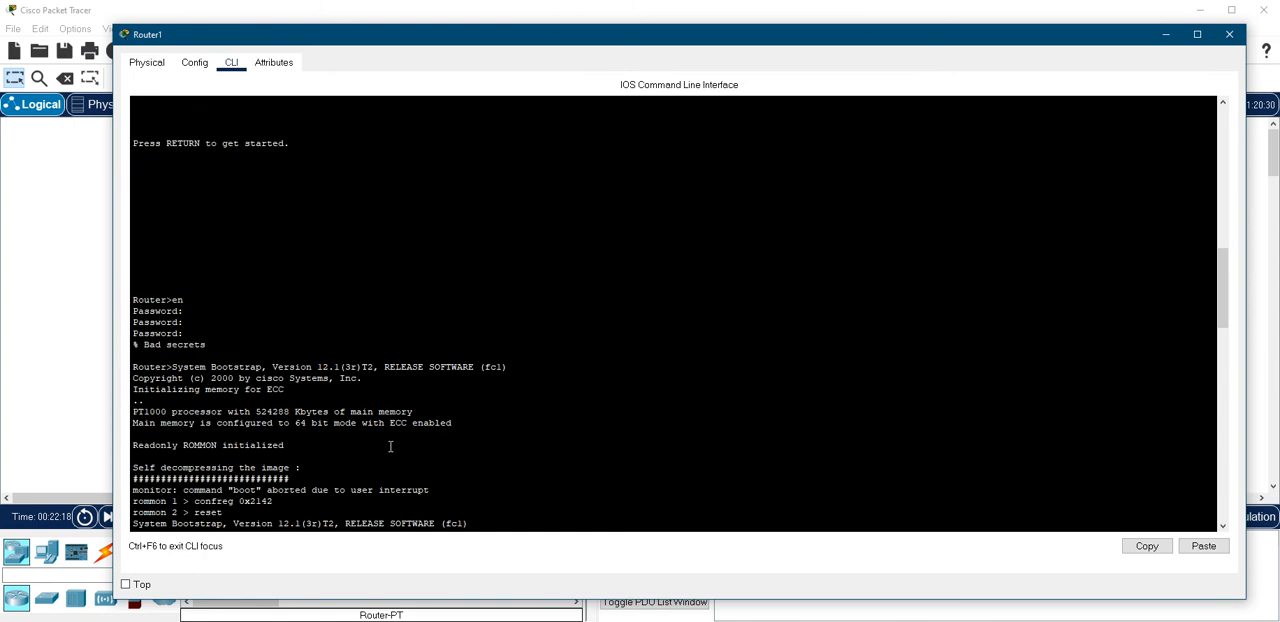
{"action": "scroll", "coordinate": [390, 446], "scroll_direction": "up", "scroll_amount": 20}
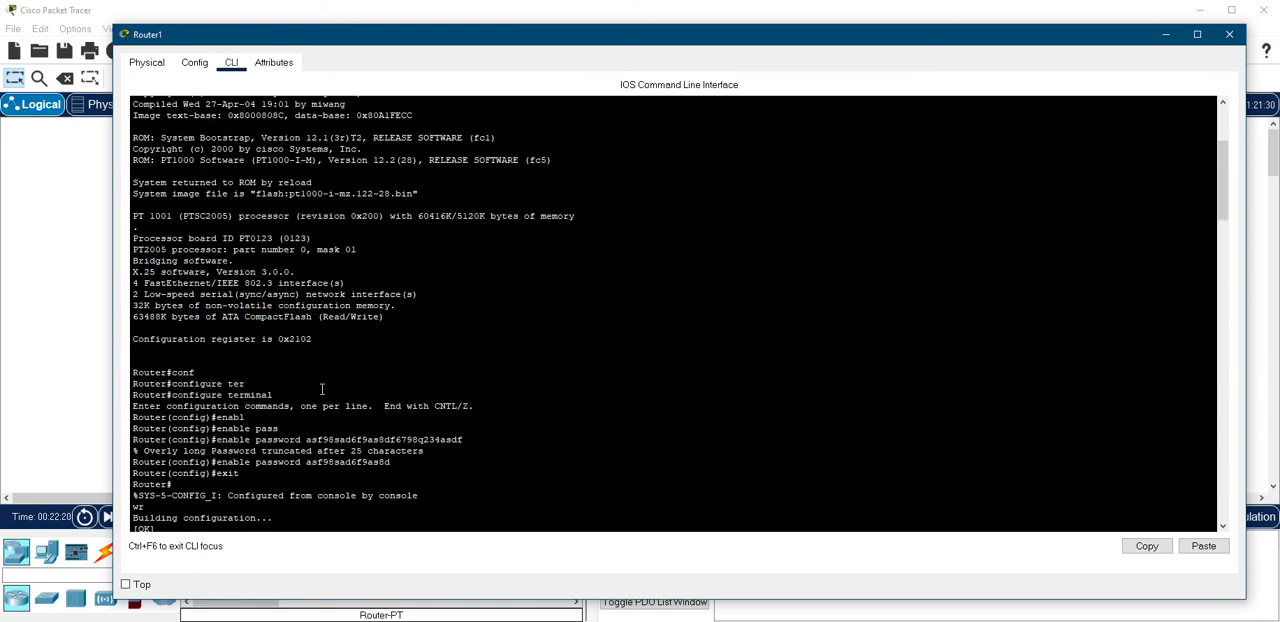
{"action": "left_click_drag", "start_coordinate": [318, 339], "coordinate": [154, 352]}
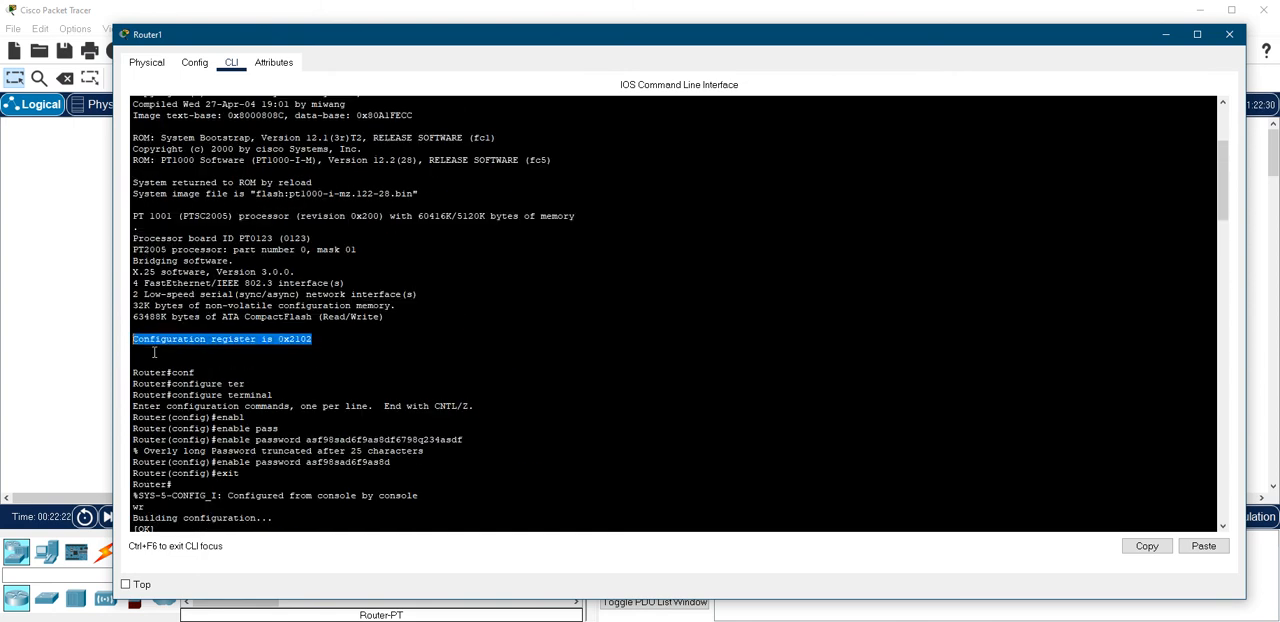
{"action": "scroll", "coordinate": [397, 405], "scroll_direction": "down", "scroll_amount": 5}
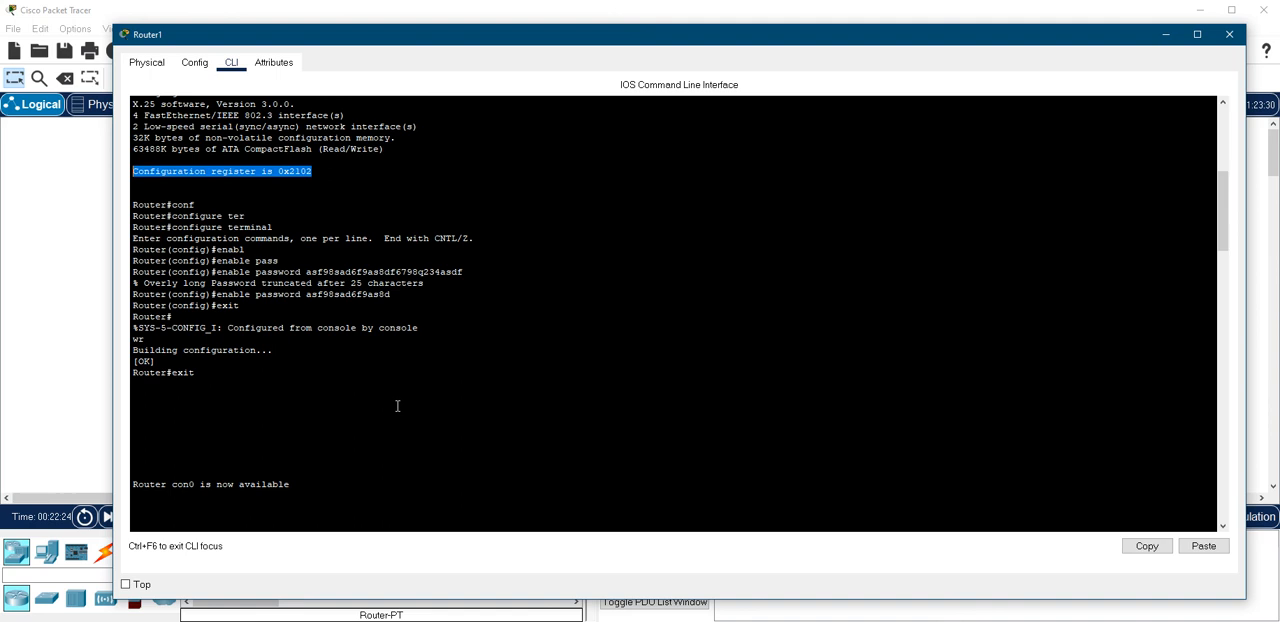
{"action": "scroll", "coordinate": [397, 405], "scroll_direction": "down", "scroll_amount": 14}
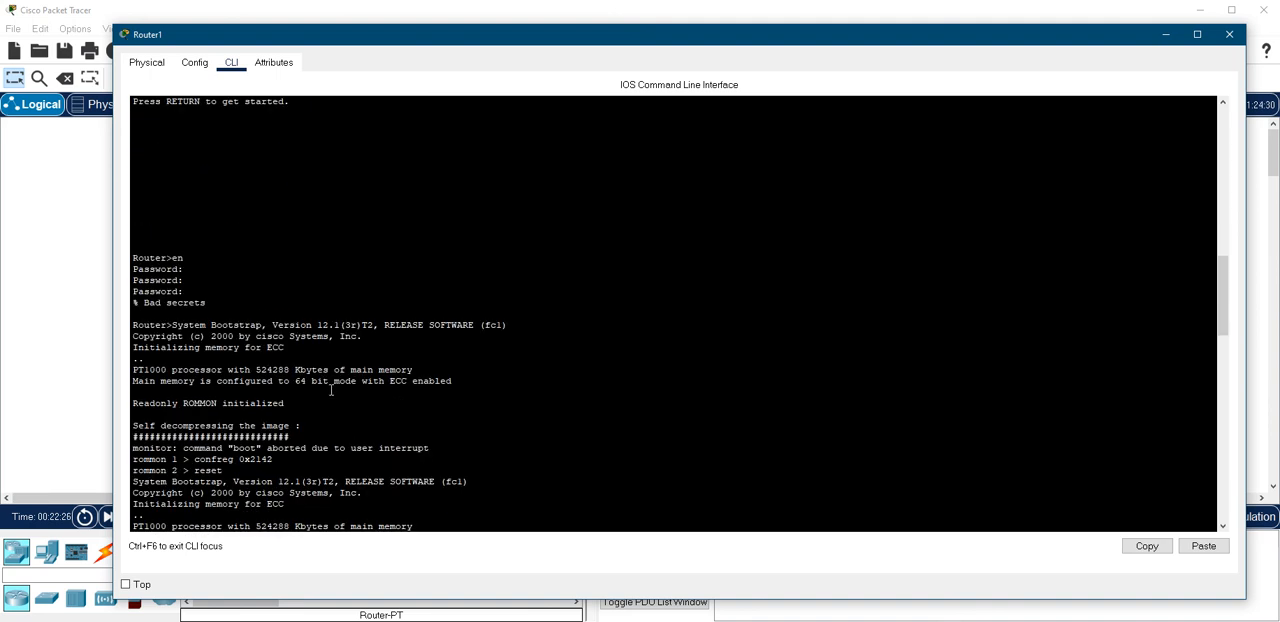
{"action": "scroll", "coordinate": [331, 390], "scroll_direction": "down", "scroll_amount": 20}
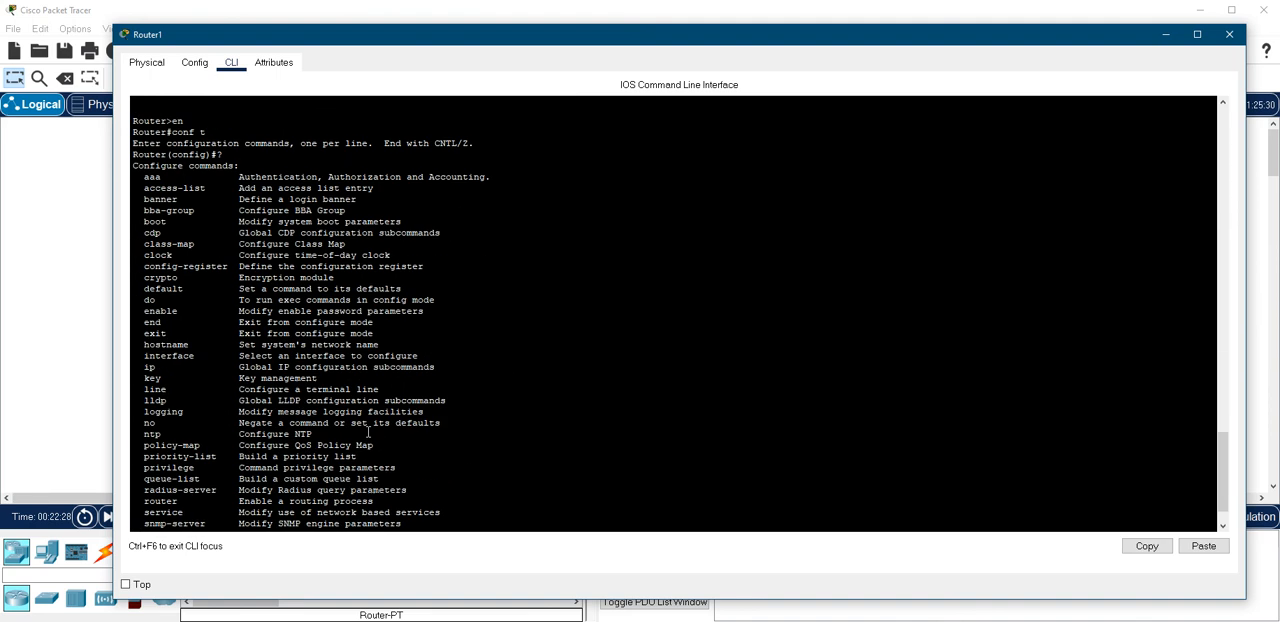
{"action": "scroll", "coordinate": [368, 432], "scroll_direction": "down", "scroll_amount": 2}
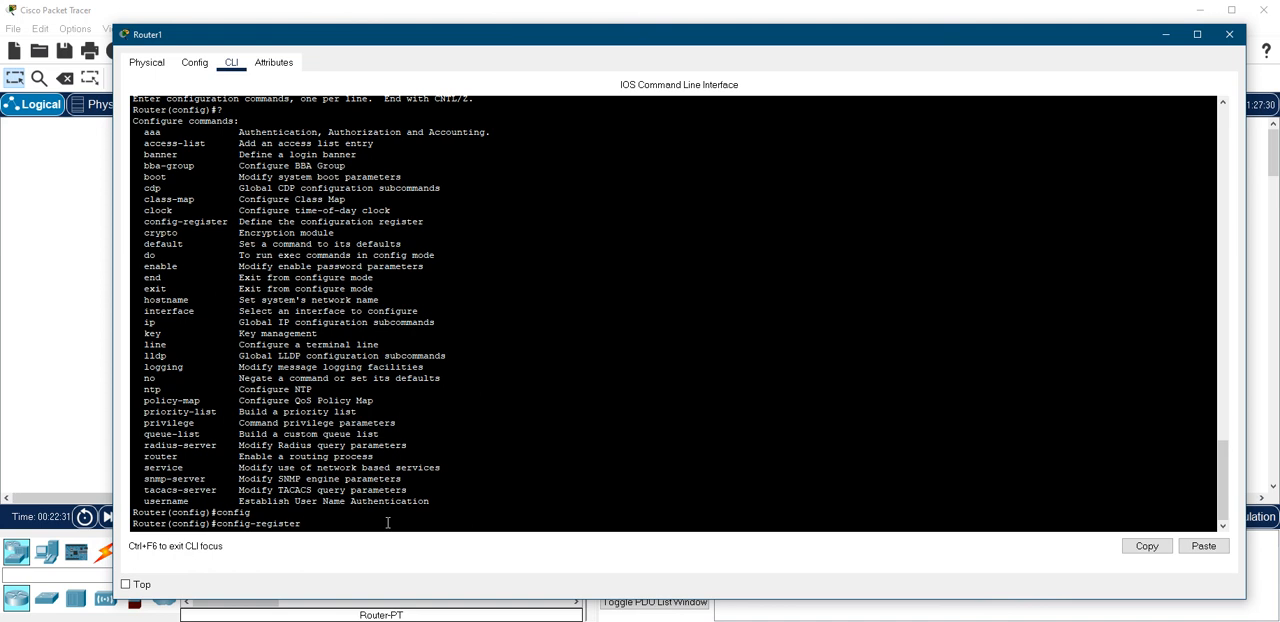
{"action": "type", "text": "0x2102"}
{"action": "scroll", "coordinate": [485, 433], "scroll_direction": "up", "scroll_amount": 8}
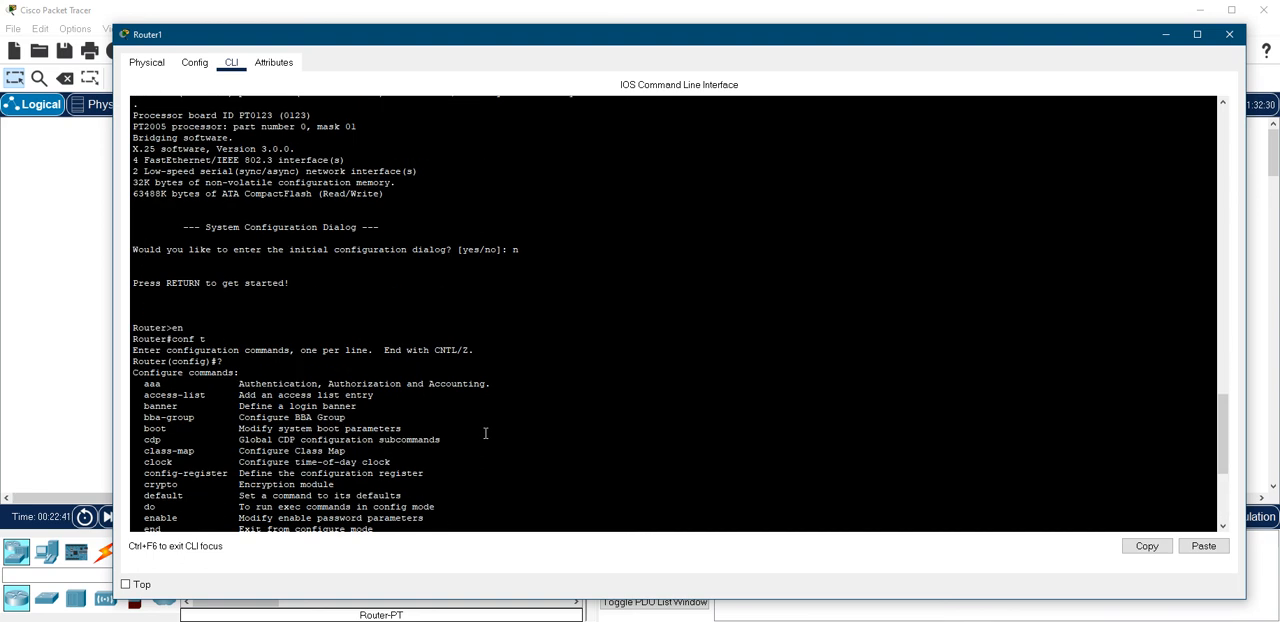
{"action": "scroll", "coordinate": [485, 433], "scroll_direction": "up", "scroll_amount": 3}
{"action": "scroll", "coordinate": [486, 434], "scroll_direction": "down", "scroll_amount": 11}
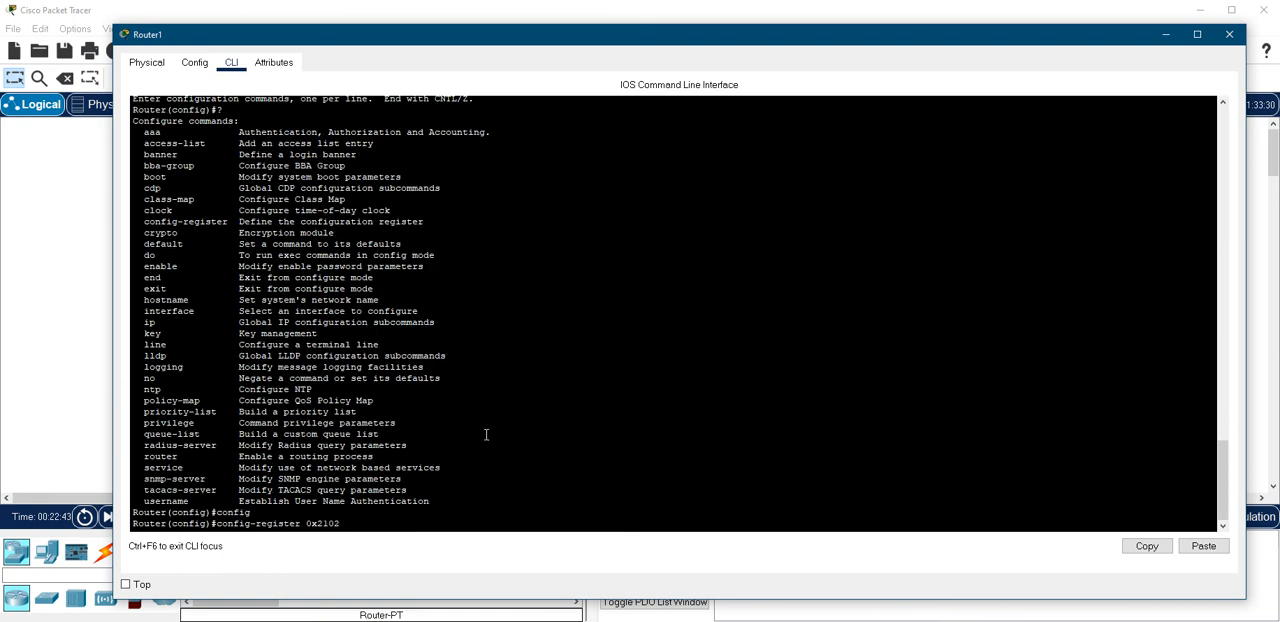
{"action": "key", "text": "Return"}
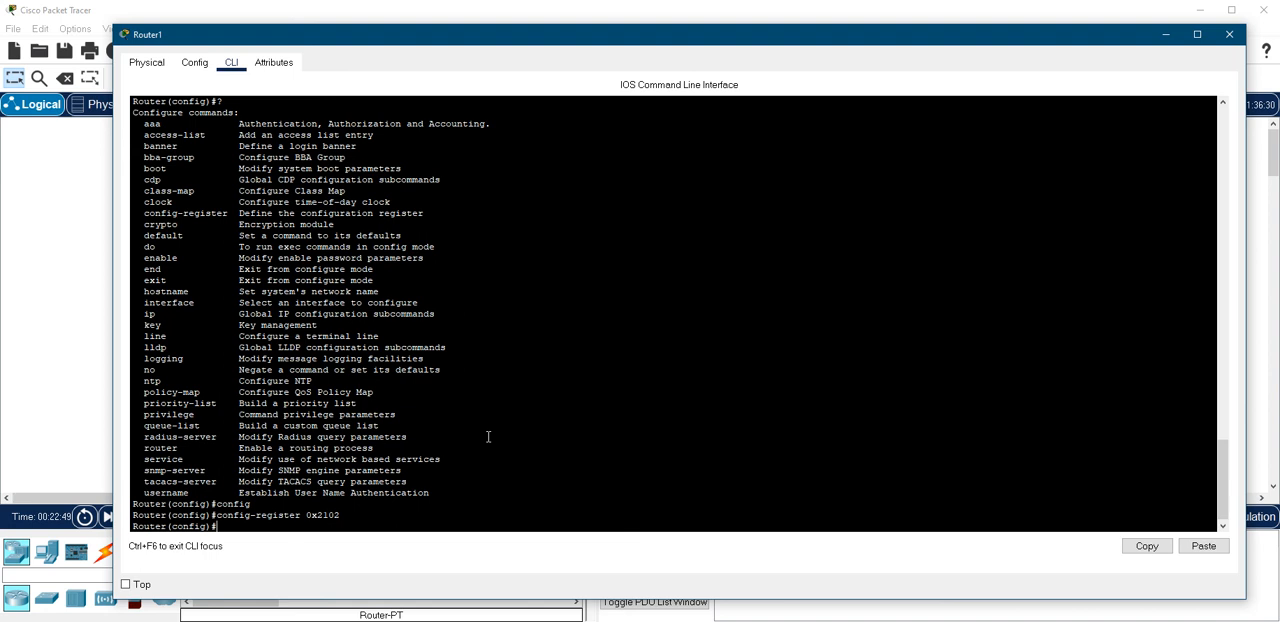
Set a new enable password in global configuration mode with the enable password command
{"action": "type", "text": "enable"}
{"action": "key", "text": "Tab"}
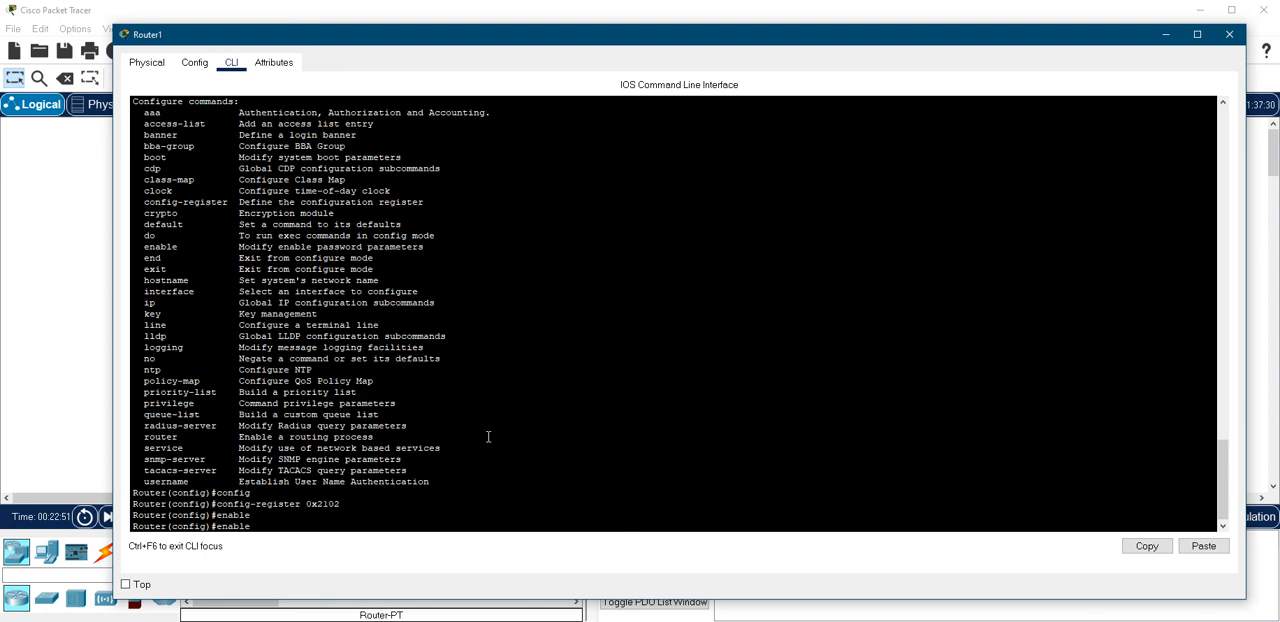
{"action": "type", "text": "pass"}
{"action": "key", "text": "Tab"}
{"action": "type", "text": "cisco"}
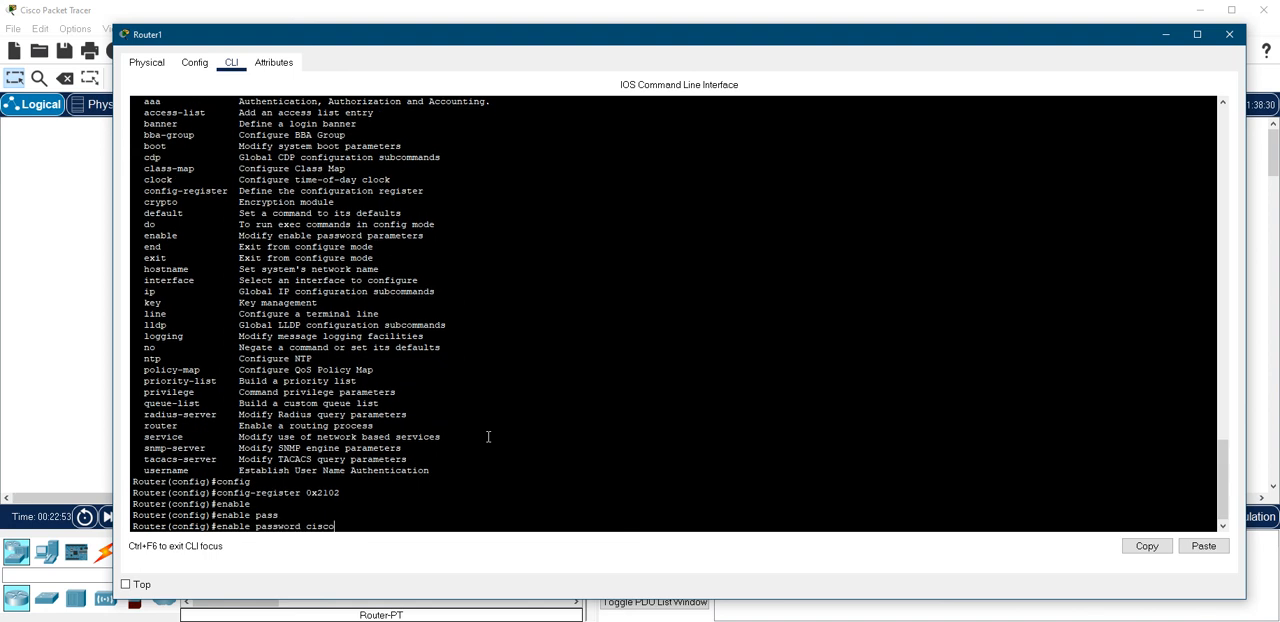
{"action": "key", "text": "Return"}
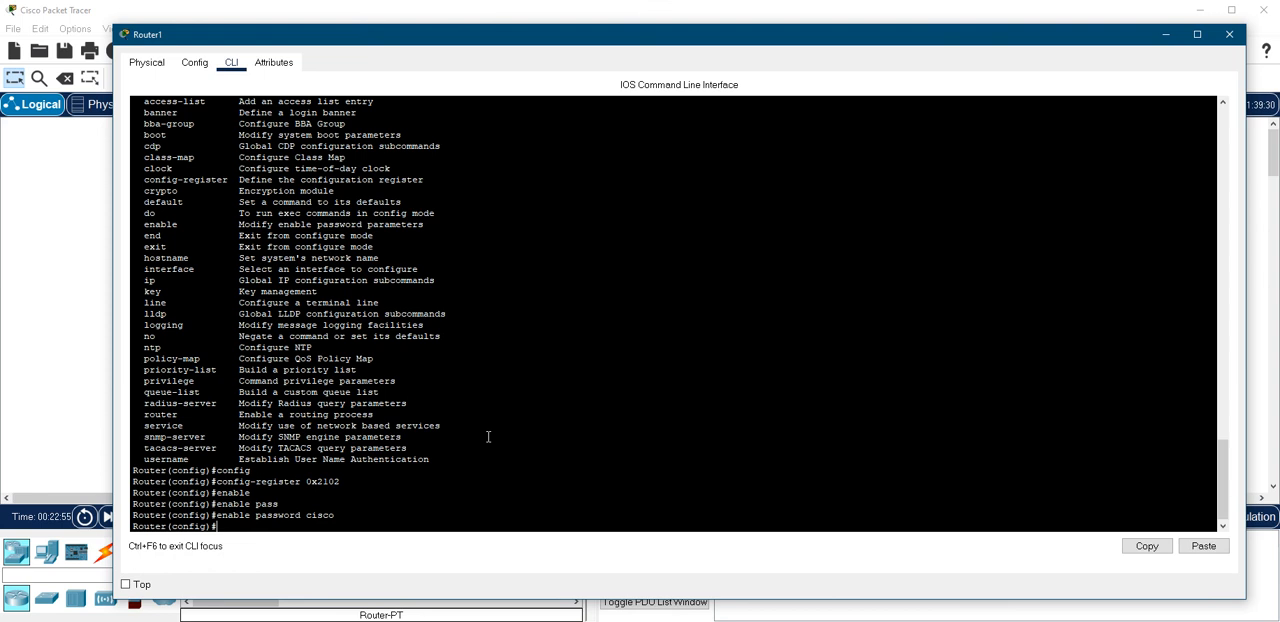
Save the configuration with do wr and exit global configuration mode
{"action": "type", "text": "exi"}
{"action": "key", "text": "BackSpace"}
{"action": "key", "text": "BackSpace"}
{"action": "key", "text": "BackSpace"}
{"action": "type", "text": "do wr"}
{"action": "key", "text": "Return"}
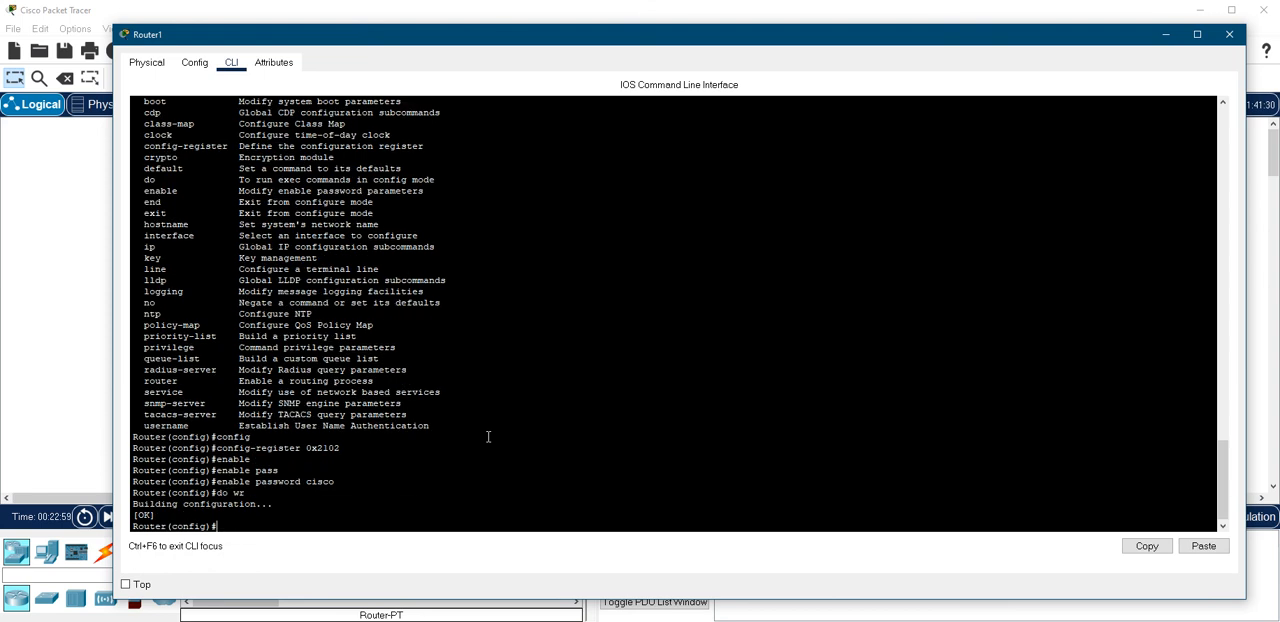
{"action": "type", "text": "exit"}
{"action": "key", "text": "Return"}
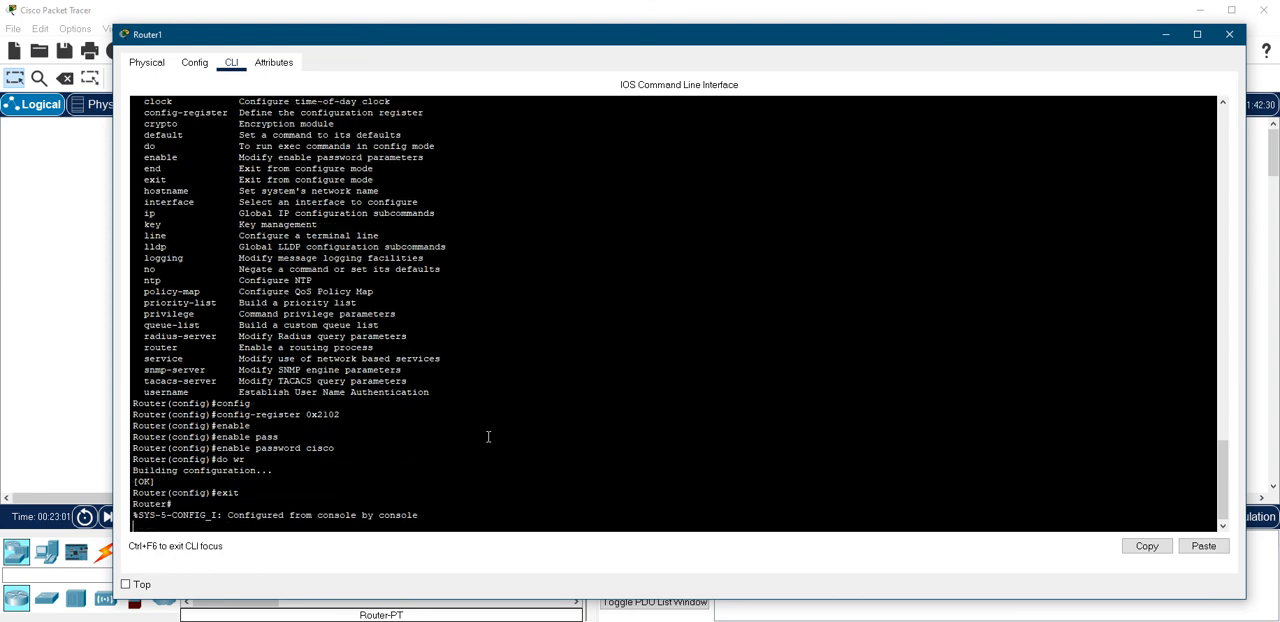
Copy running-config to startup-config, accepting the default destination filename
{"action": "type", "text": "copy"}
{"action": "key", "text": "Tab"}
{"action": "type", "text": "run"}
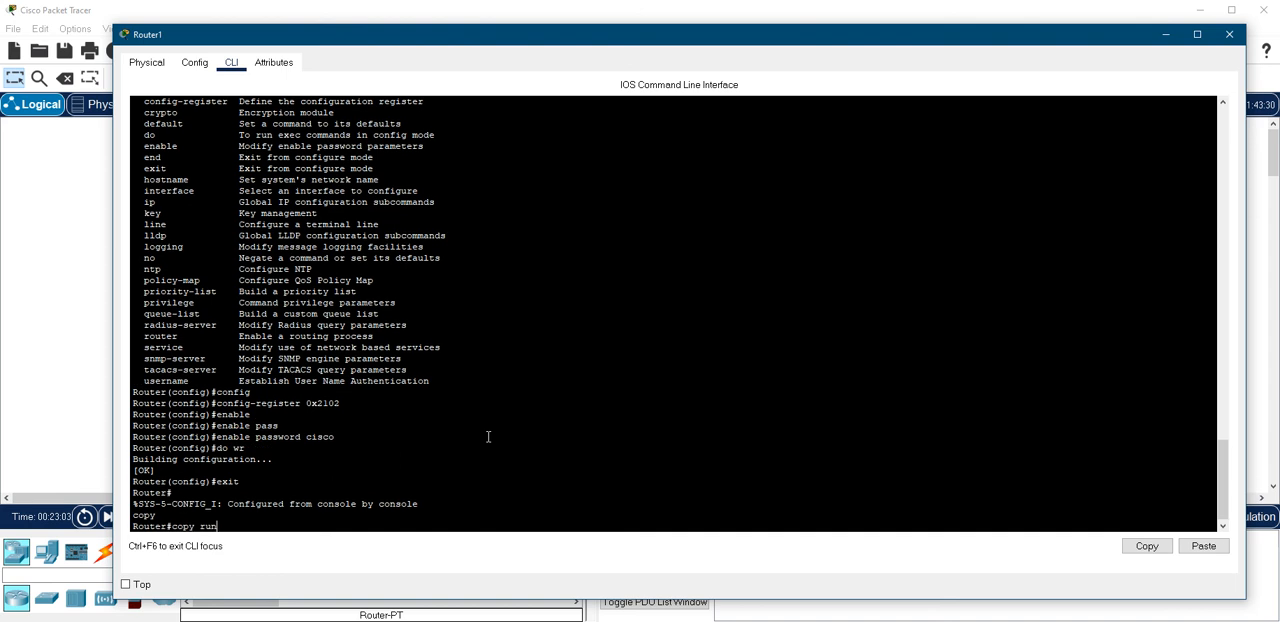
{"action": "key", "text": "Tab"}
{"action": "type", "text": "st"}
{"action": "key", "text": "Tab"}
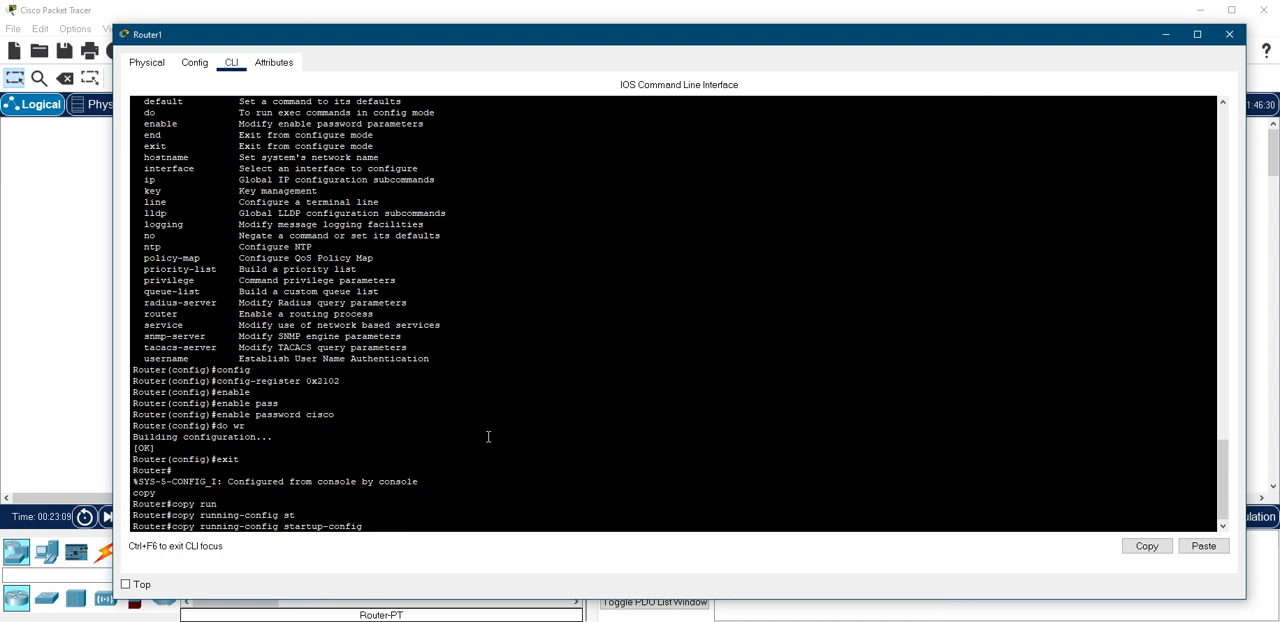
{"action": "key", "text": "Return"}
{"action": "key", "text": "Return"}
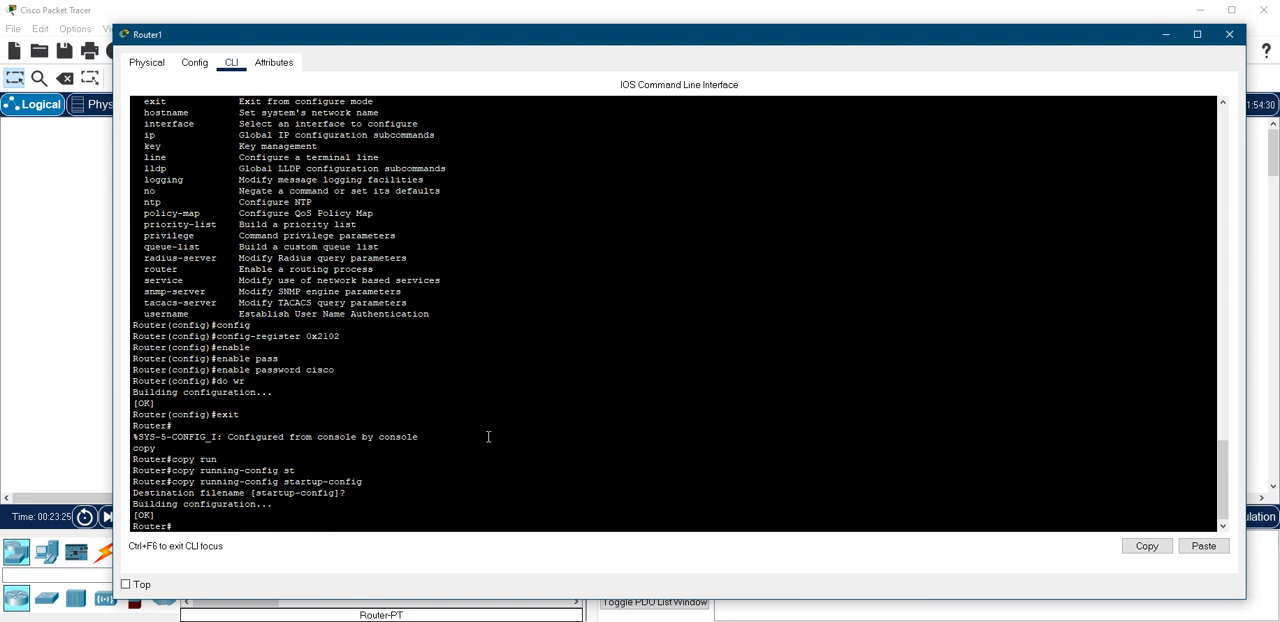
Reload the router with the reload command, confirm it and let the router boot
{"action": "type", "text": "reload"}
{"action": "key", "text": "Return"}
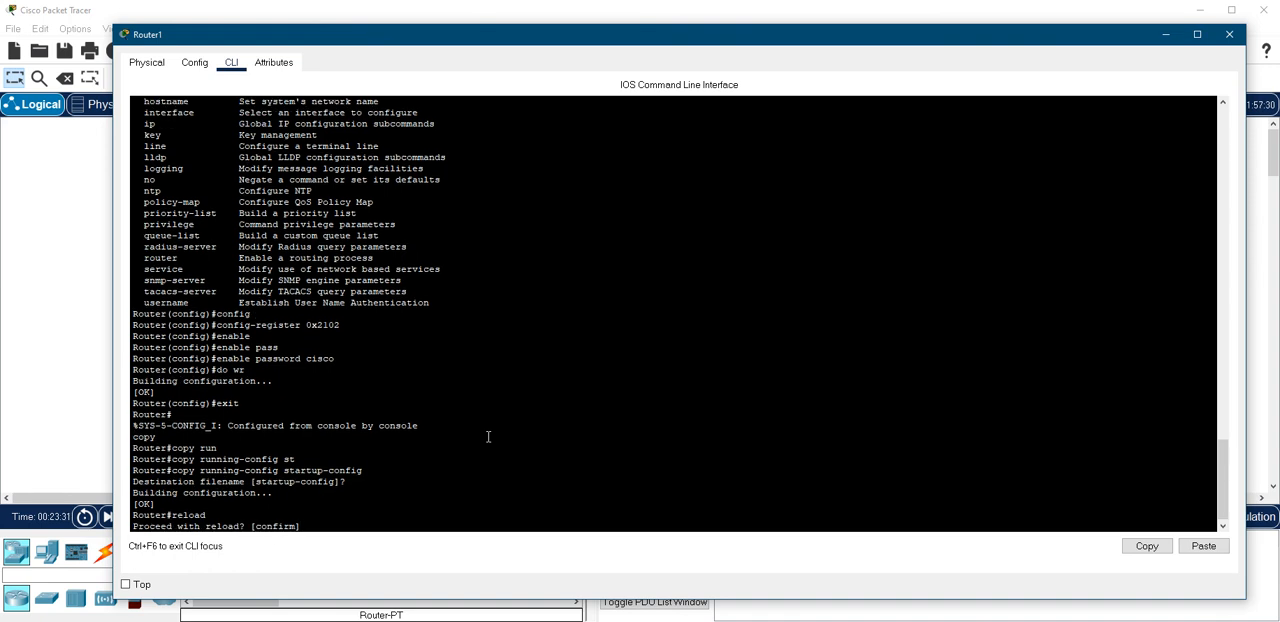
{"action": "key", "text": "Return"}
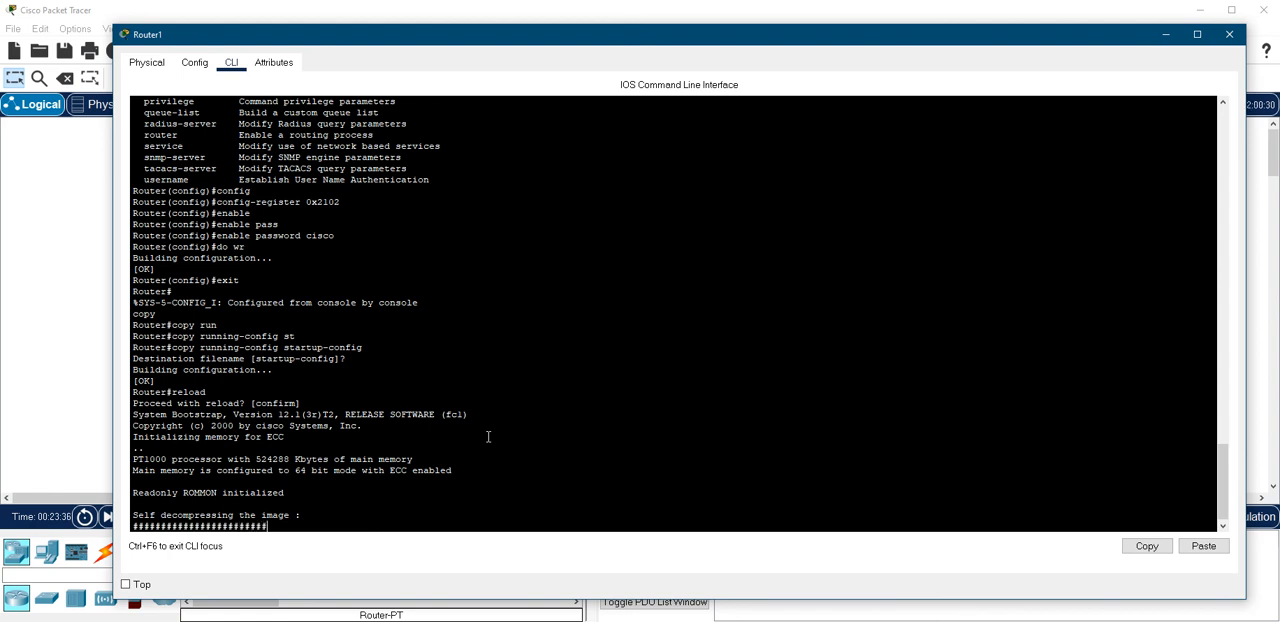
{"action": "scroll", "coordinate": [285, 455], "scroll_direction": "up", "scroll_amount": 4}
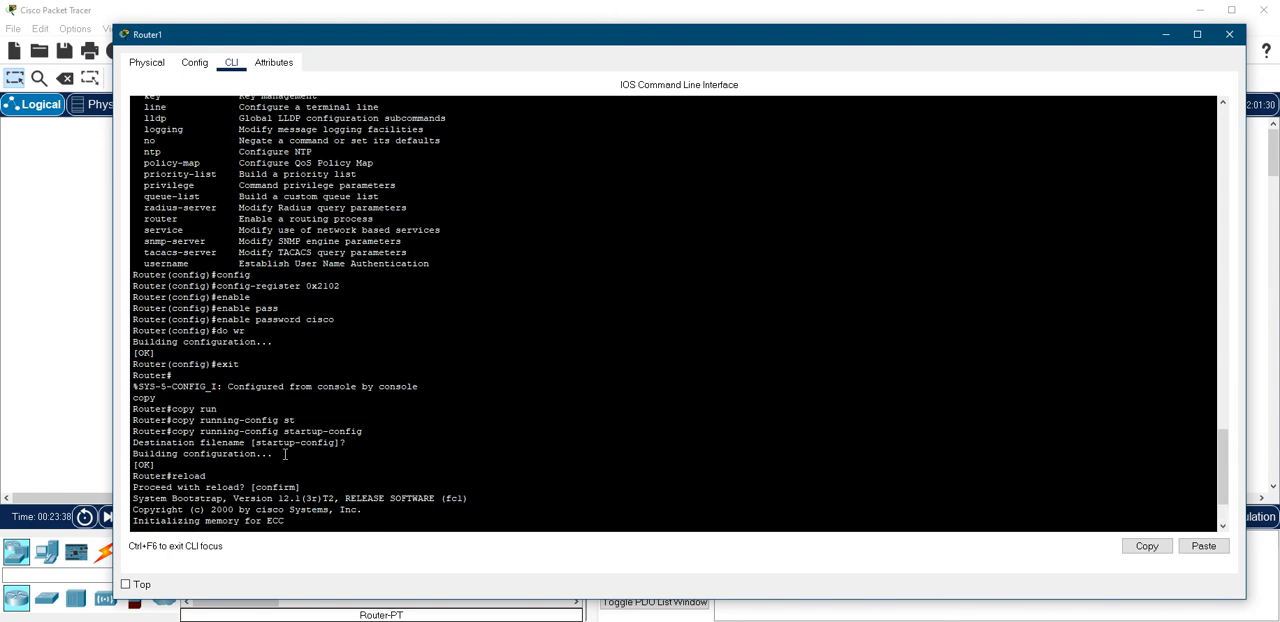
{"action": "scroll", "coordinate": [285, 455], "scroll_direction": "up", "scroll_amount": 3}
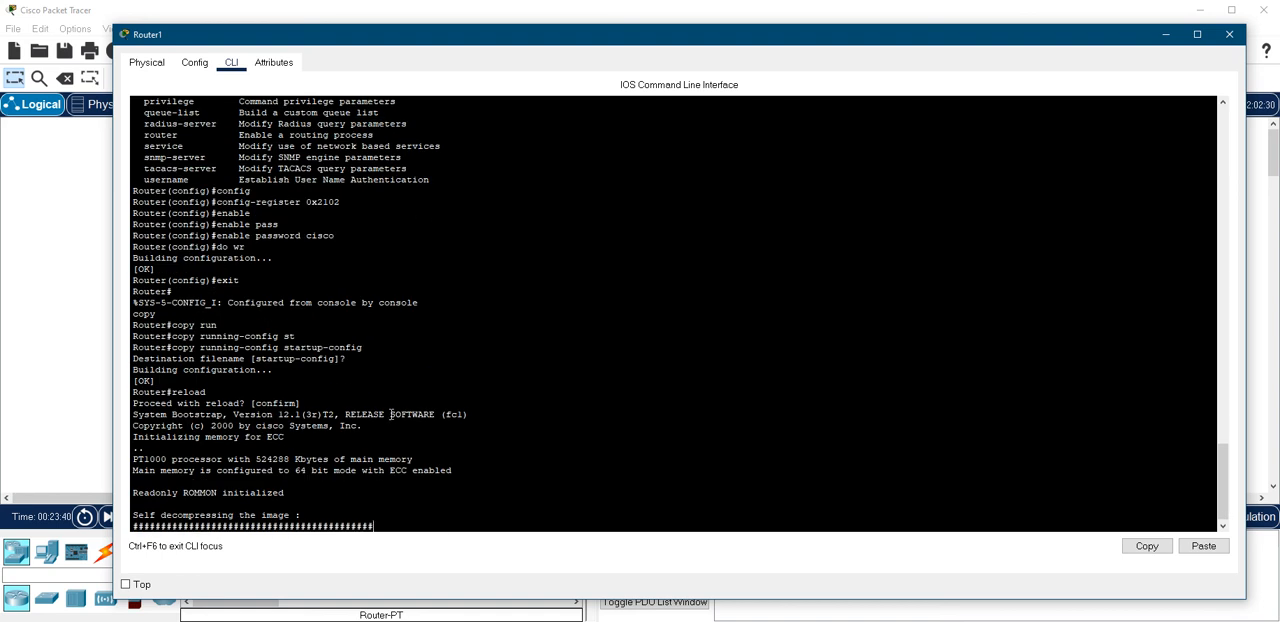
{"action": "scroll", "coordinate": [391, 413], "scroll_direction": "up", "scroll_amount": 2}
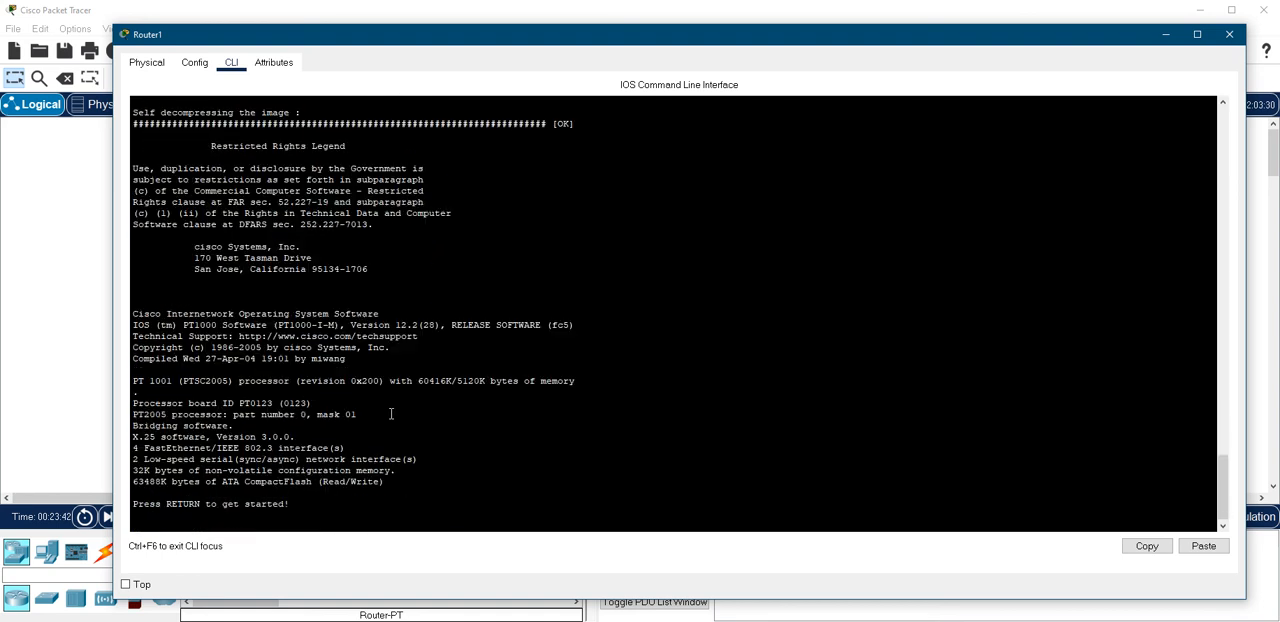
Start the console session and enter privileged mode with the new enable password
{"action": "key", "text": "Return"}
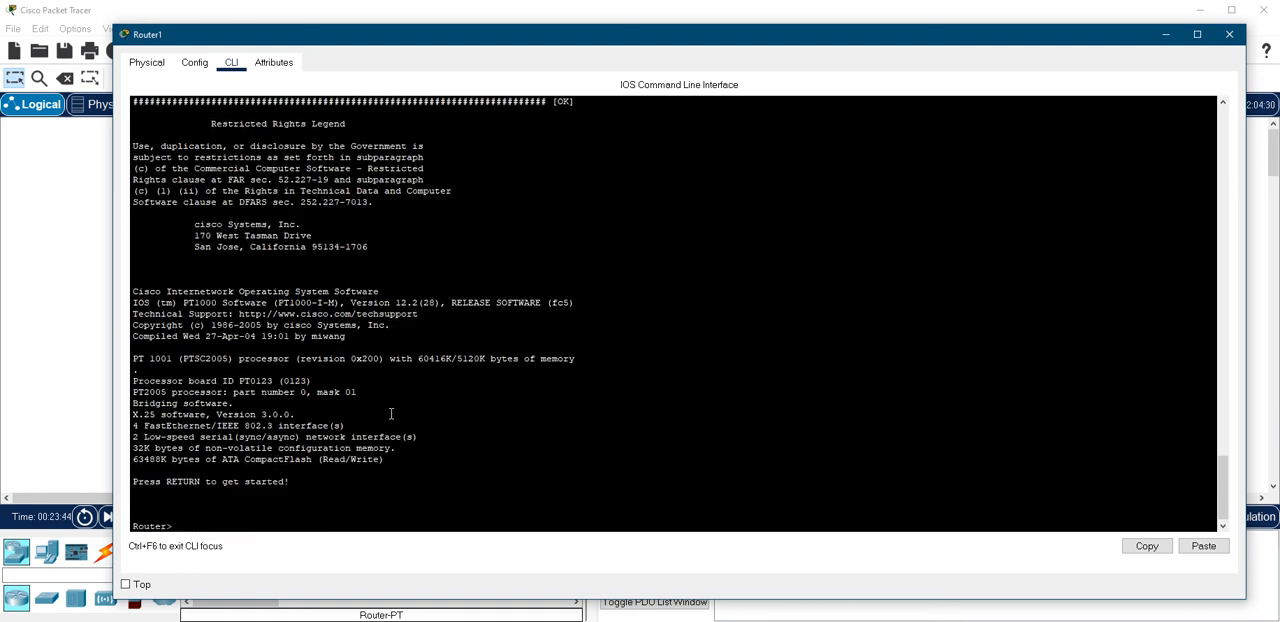
{"action": "type", "text": "en"}
{"action": "key", "text": "Return"}
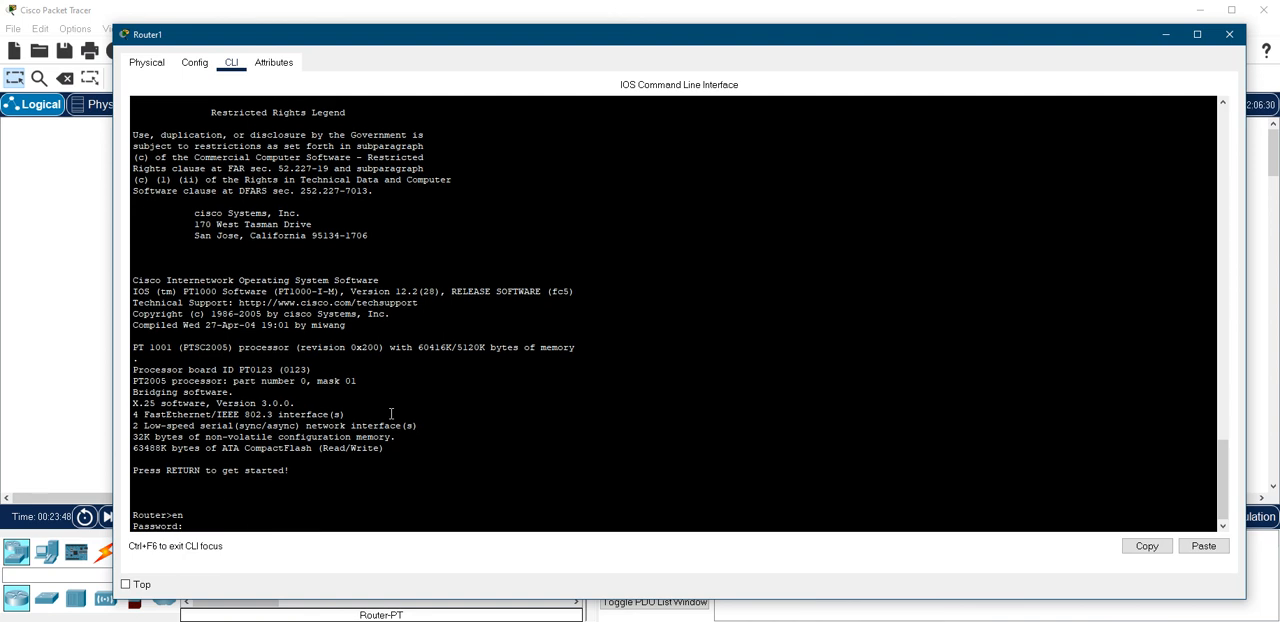
{"action": "key", "text": "Return"}
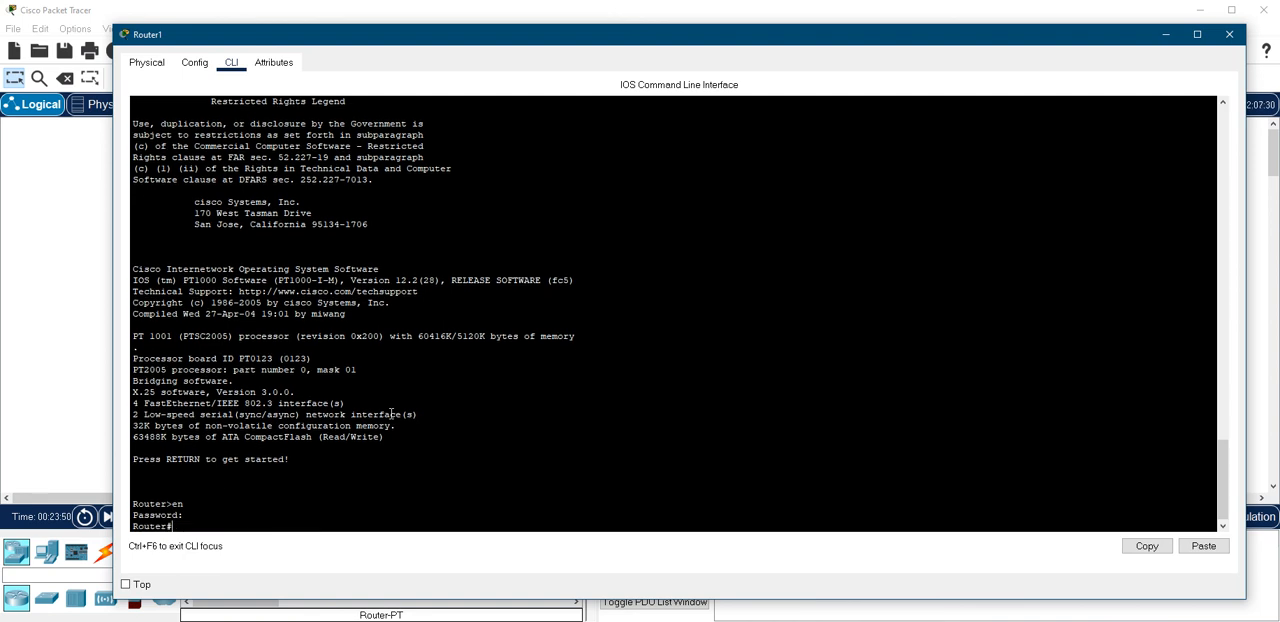
Display the full sh version output and check its configuration register line
{"action": "type", "text": "sh ver"}
{"action": "key", "text": "Tab"}
{"action": "key", "text": "Return"}
{"action": "key", "text": "space"}
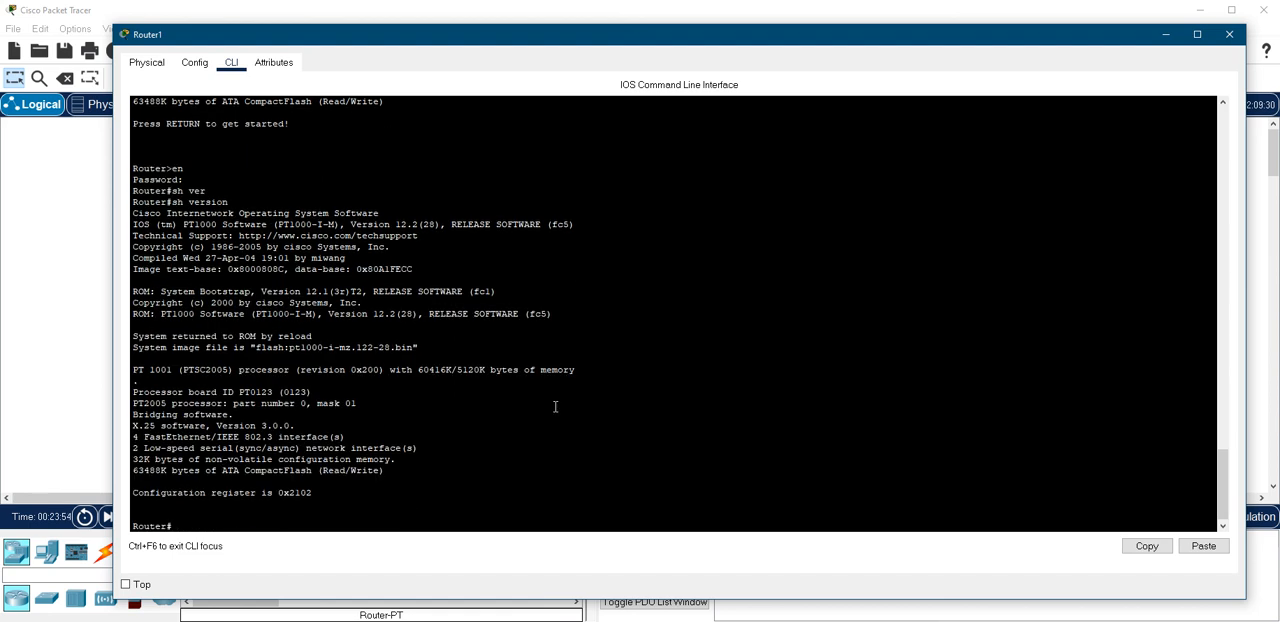
{"action": "left_click_drag", "start_coordinate": [329, 490], "coordinate": [136, 482]}
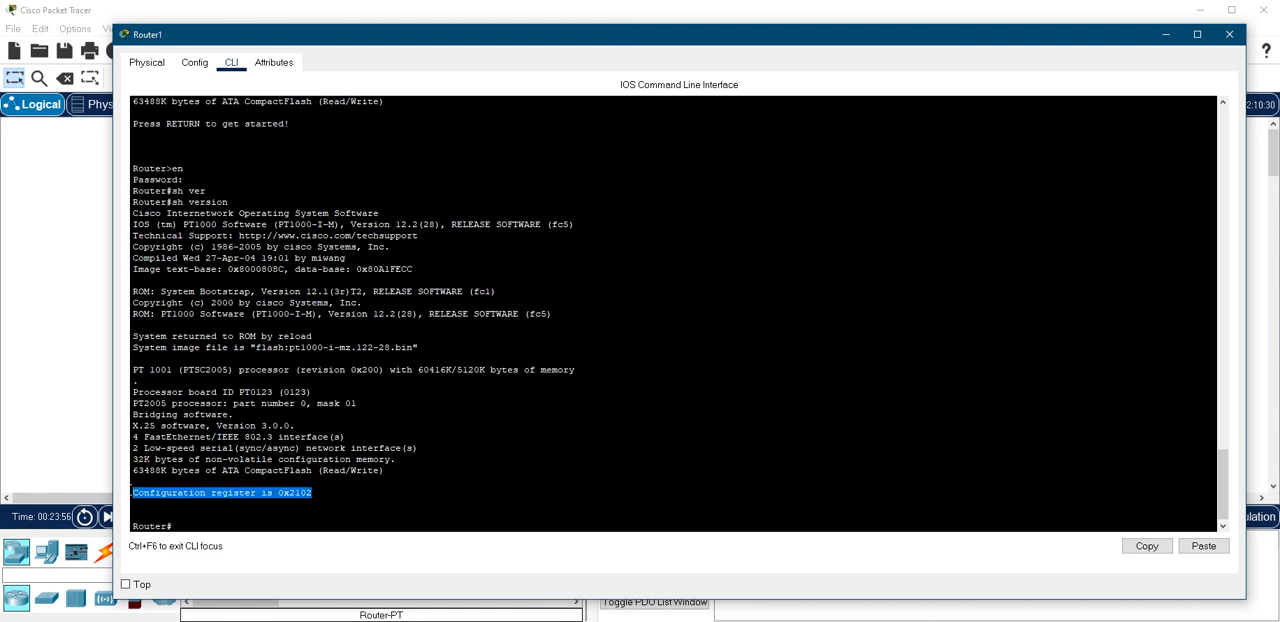
{"action": "left_click", "coordinate": [345, 501]}
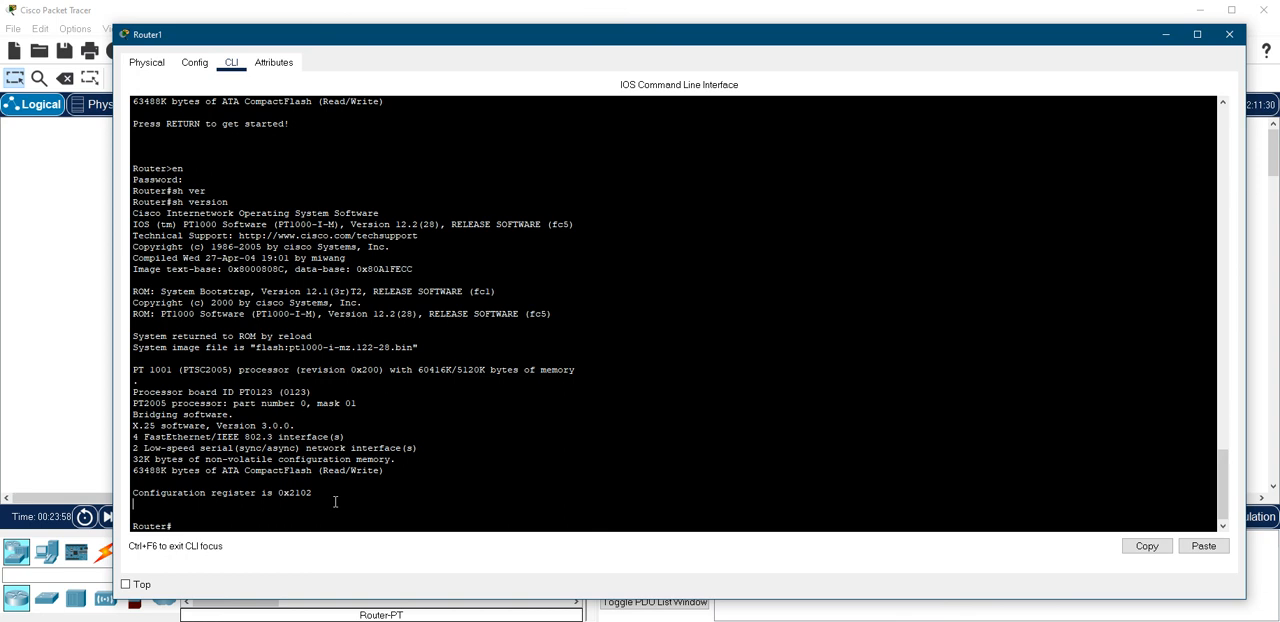